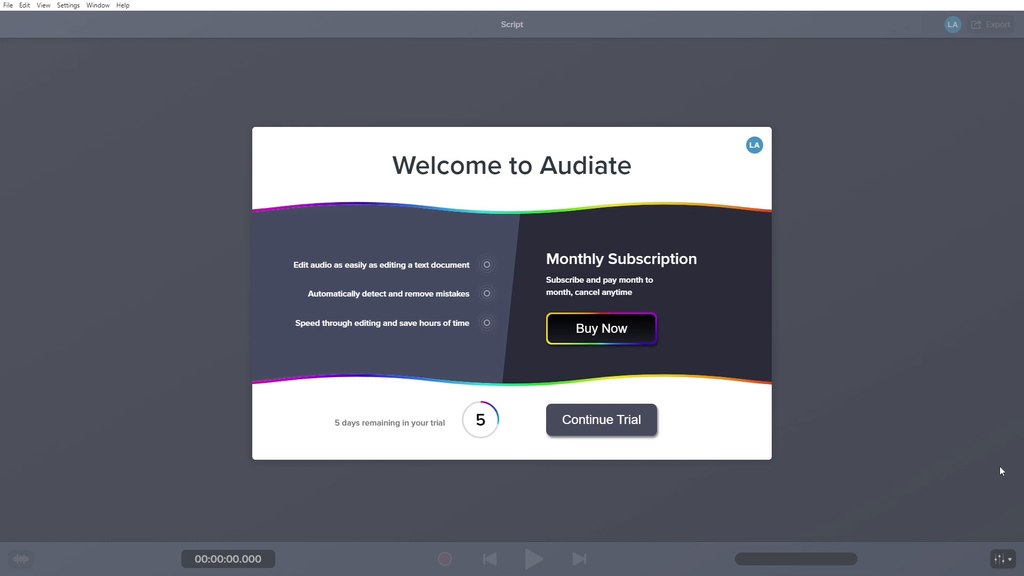
Step: Continue the trial and record a transcribed Portuguese voice narration of about 43 seconds
{"action": "left_click", "coordinate": [613, 425]}
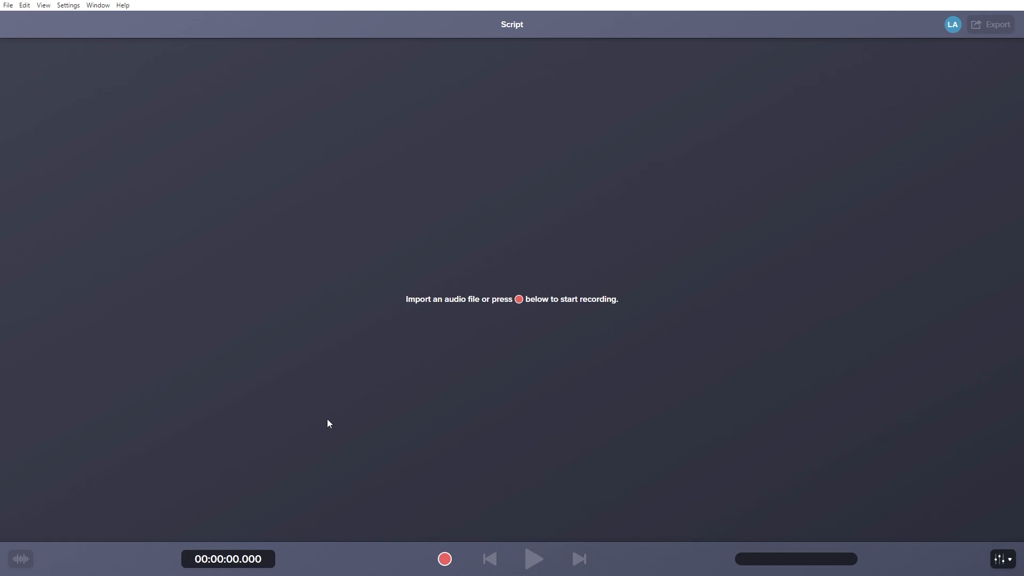
{"action": "left_click", "coordinate": [445, 559]}
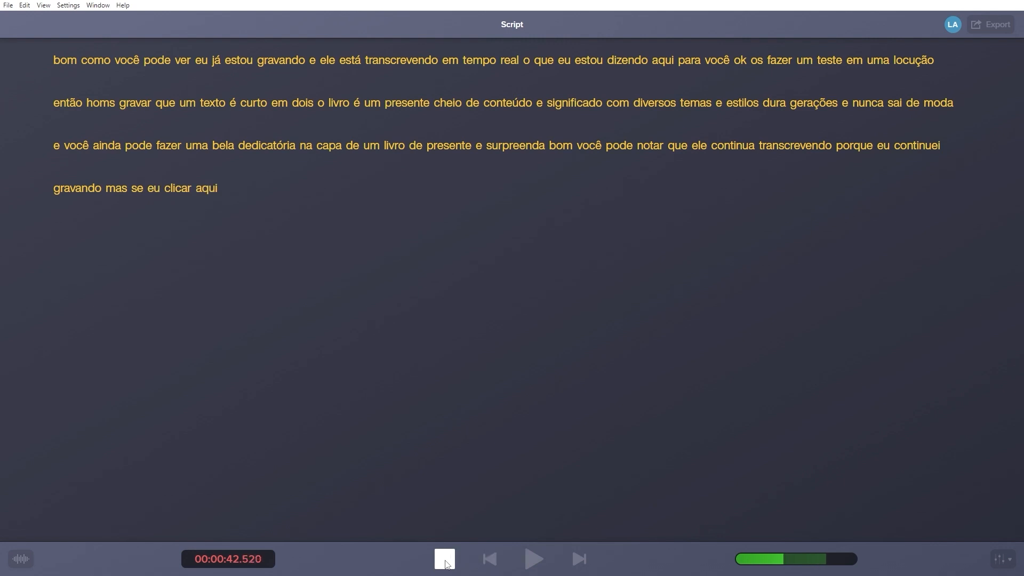
{"action": "left_click", "coordinate": [445, 560]}
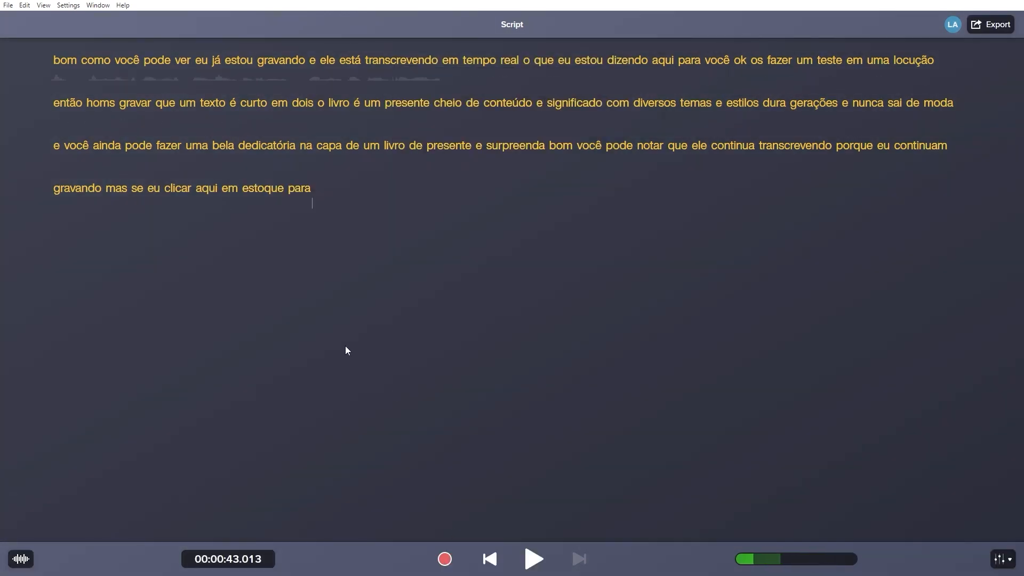
Step: Locate where the narration proper begins and delete the introduction from "bom como você" through "curto em dois"
{"action": "double_click", "coordinate": [55, 61]}
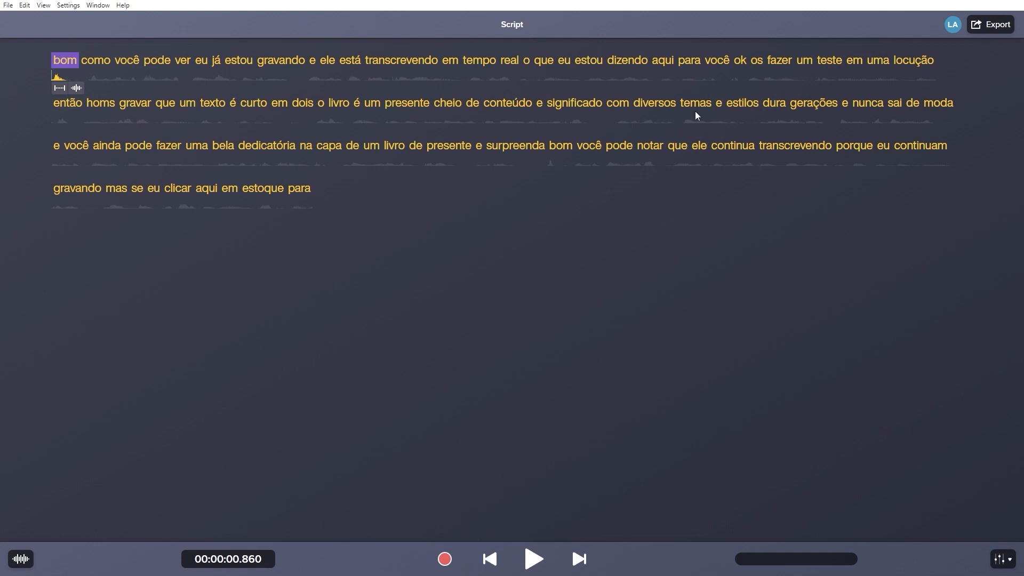
{"action": "double_click", "coordinate": [322, 104]}
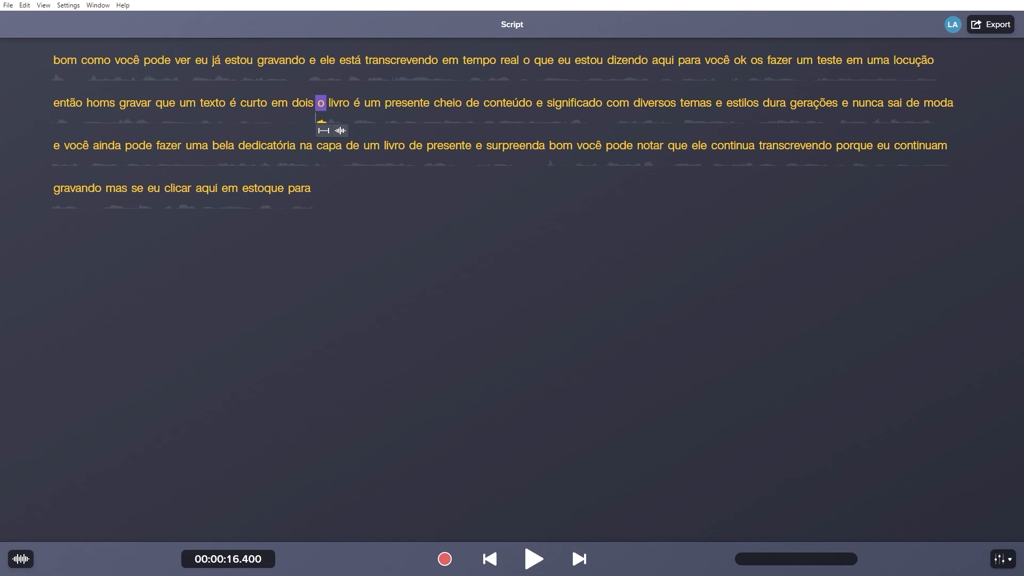
{"action": "left_click", "coordinate": [533, 559]}
{"action": "left_click", "coordinate": [312, 104]}
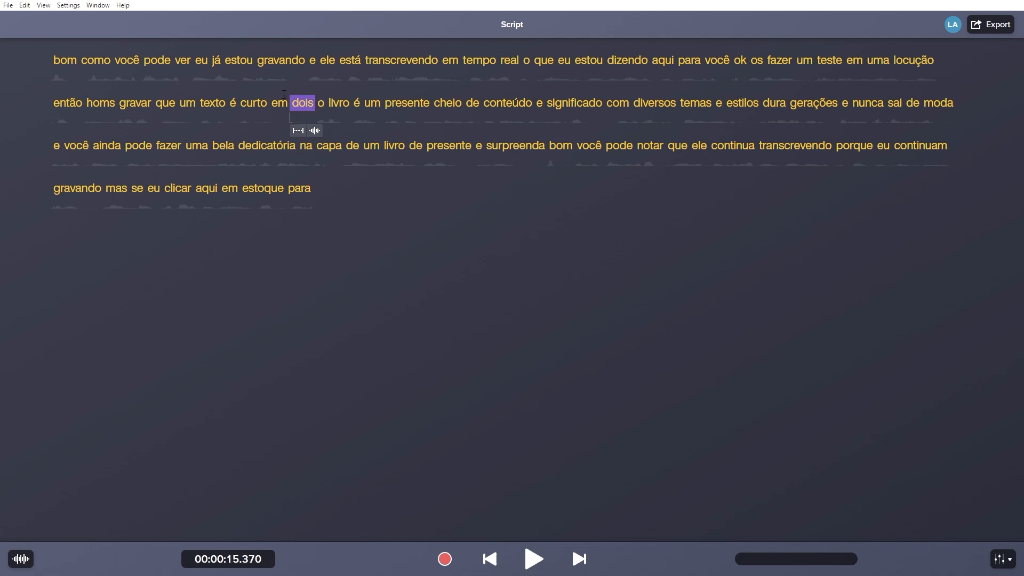
{"action": "left_click_drag", "start_coordinate": [284, 94], "coordinate": [63, 53]}
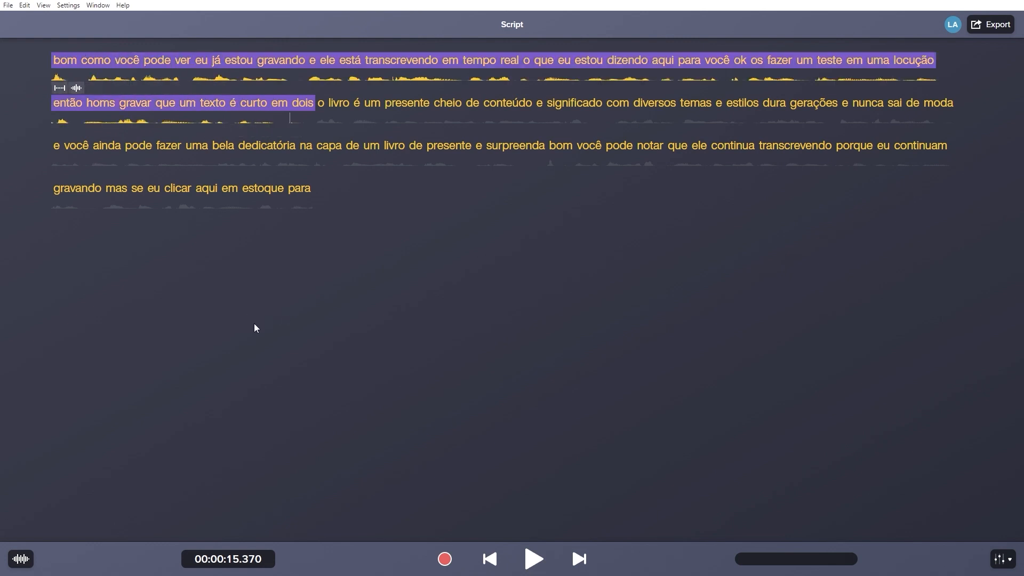
{"action": "key", "text": "Delete"}
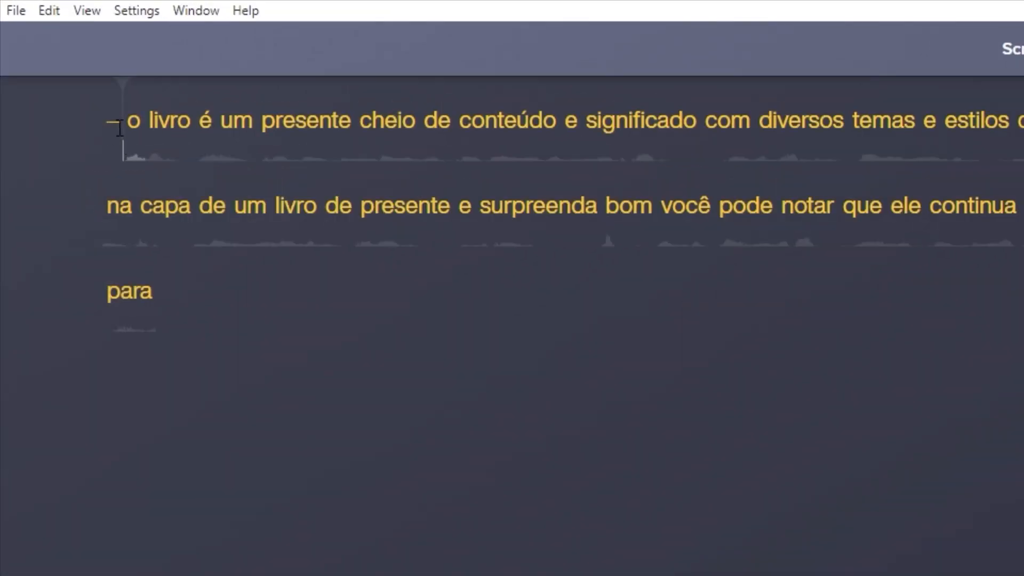
Step: Delete the closing passage from "bom você pode notar" through the final word "para"
{"action": "left_click", "coordinate": [120, 127]}
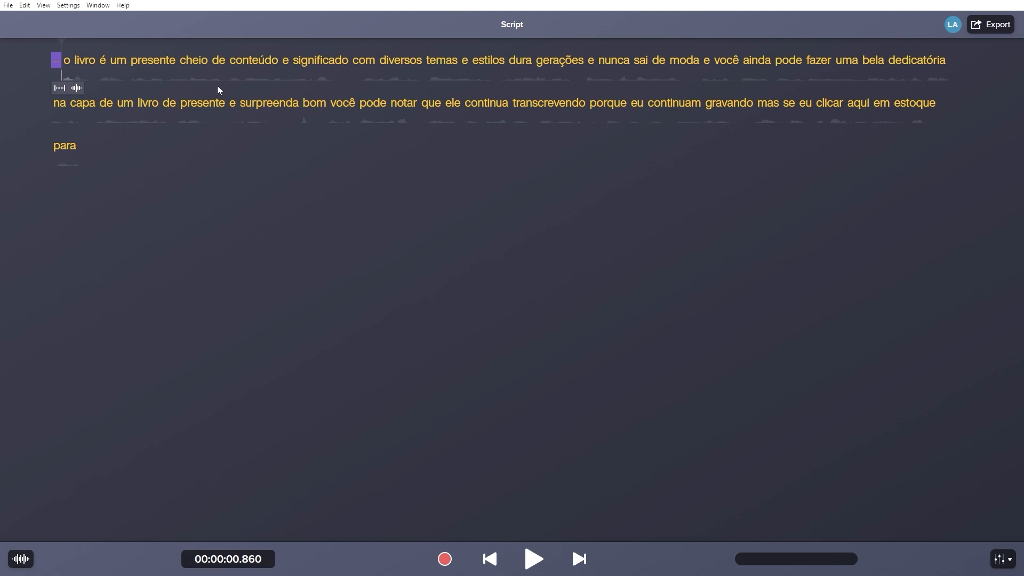
{"action": "left_click", "coordinate": [304, 108]}
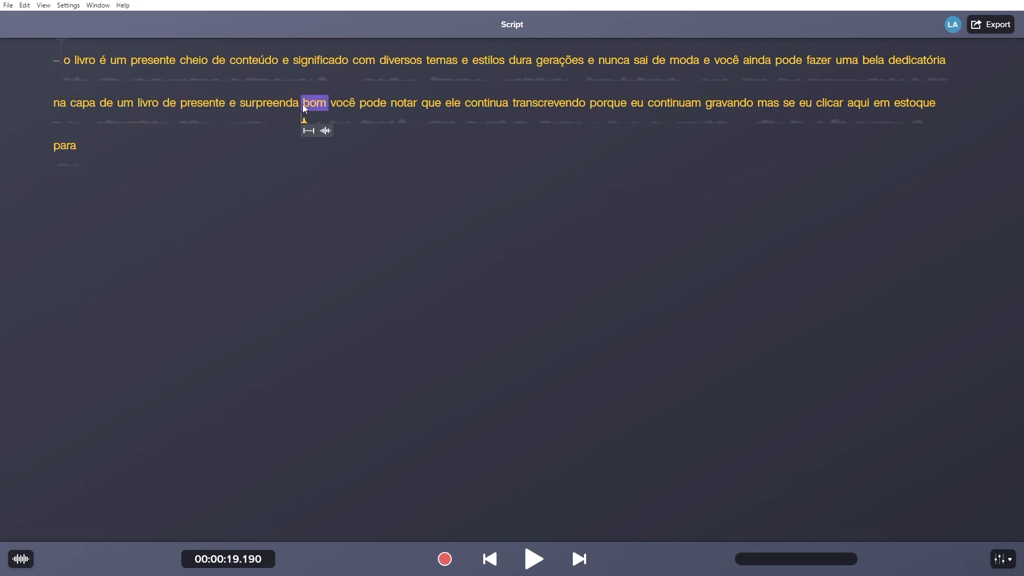
{"action": "left_click_drag", "start_coordinate": [305, 108], "coordinate": [346, 130]}
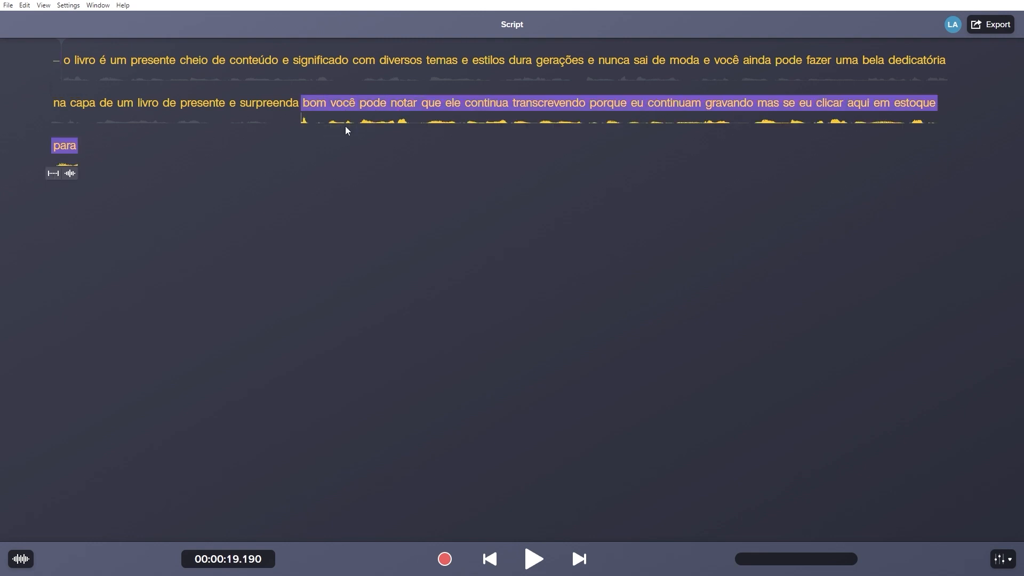
{"action": "key", "text": "BackSpace"}
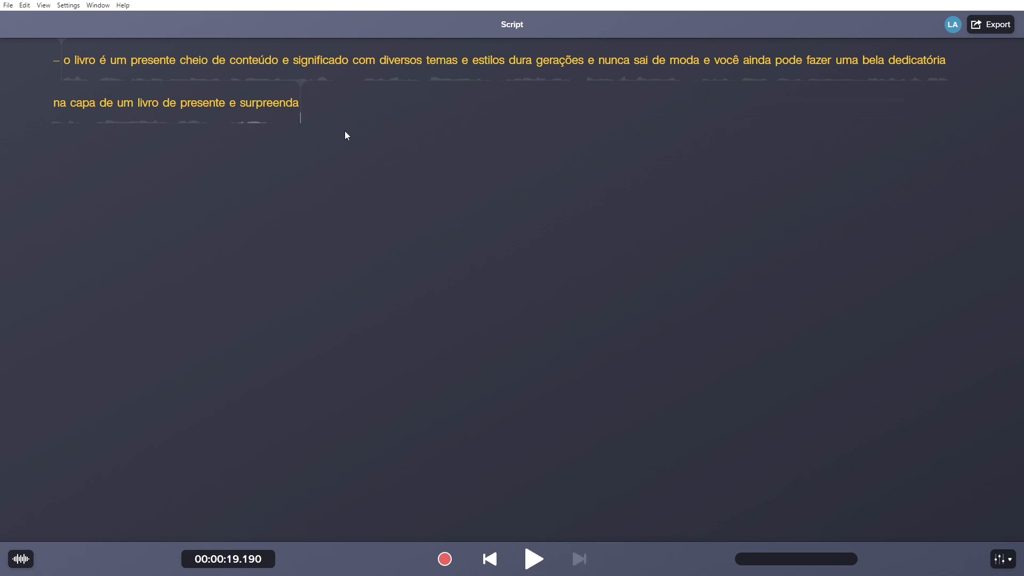
Step: Show the waveform editor for the word "o" that begins the narration
{"action": "left_click", "coordinate": [66, 61]}
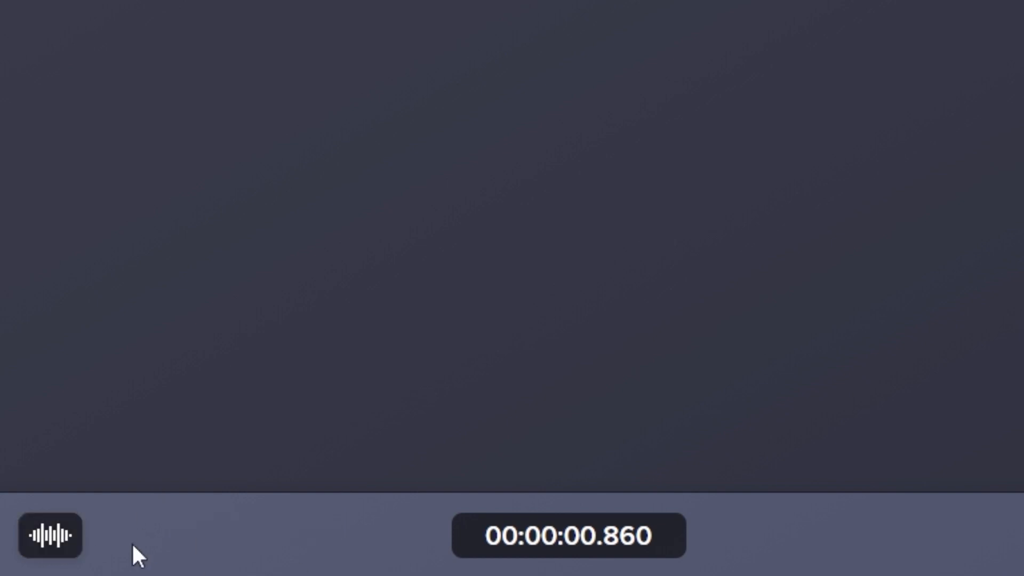
{"action": "left_click", "coordinate": [73, 545]}
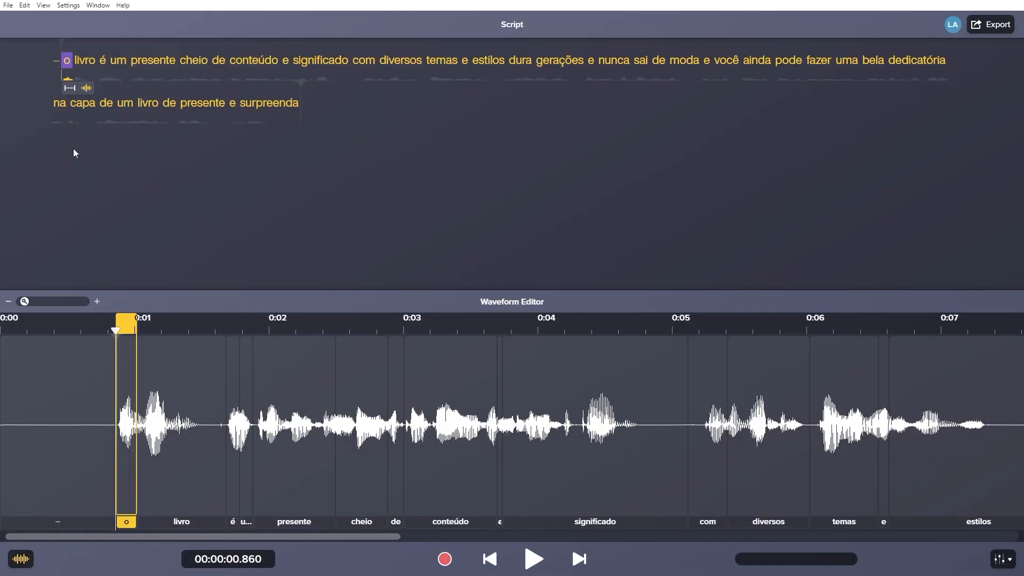
Step: Delete the silent gap before "o livro" in the waveform and play the narration from the start
{"action": "left_click", "coordinate": [89, 456]}
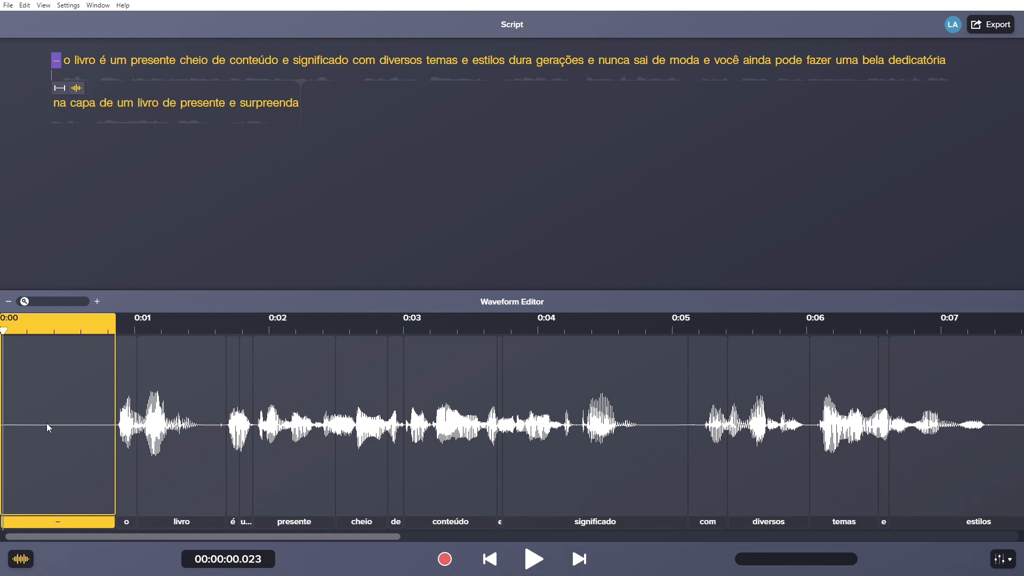
{"action": "key", "text": "Delete"}
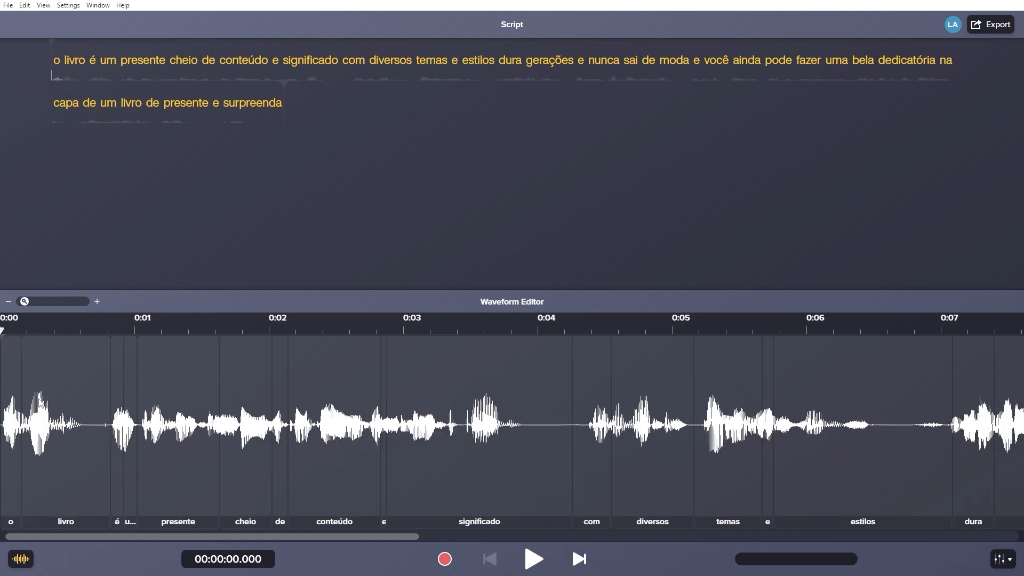
{"action": "left_click", "coordinate": [55, 60]}
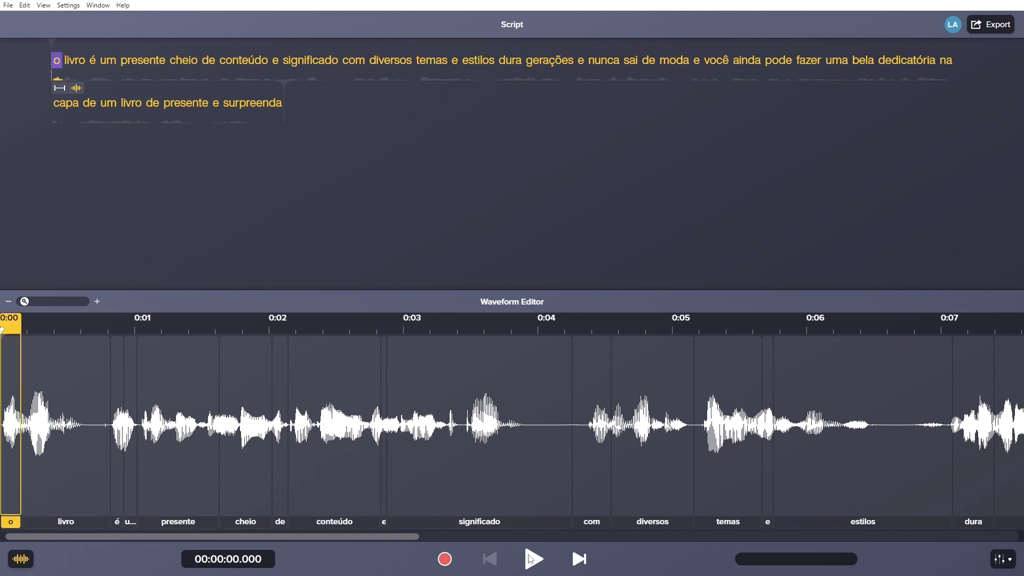
{"action": "key", "text": "space"}
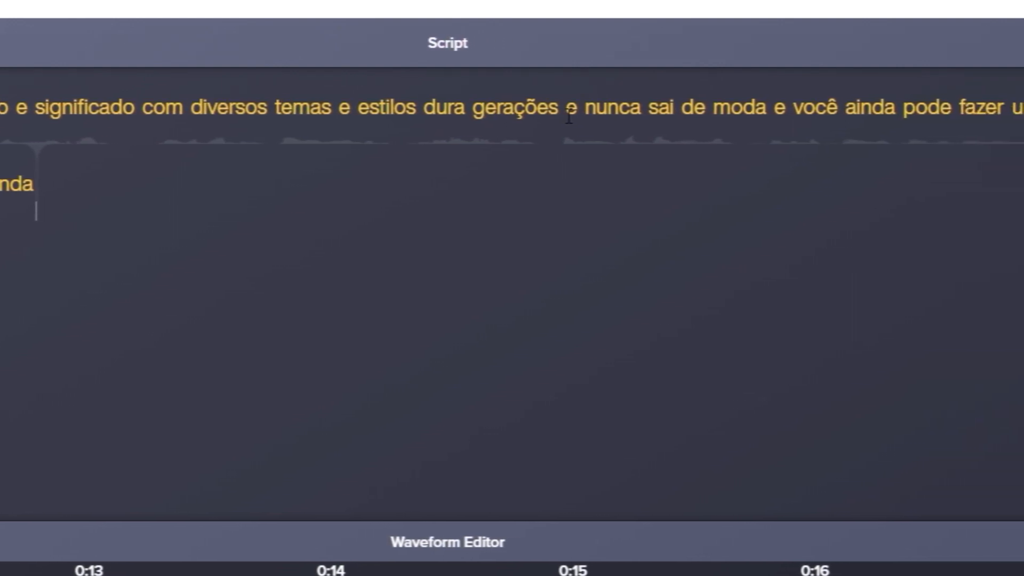
Step: Delete the phrase "e nunca sai de moda" from the script and play the narration from the first word
{"action": "left_click", "coordinate": [603, 106]}
{"action": "left_click_drag", "start_coordinate": [542, 106], "coordinate": [671, 109]}
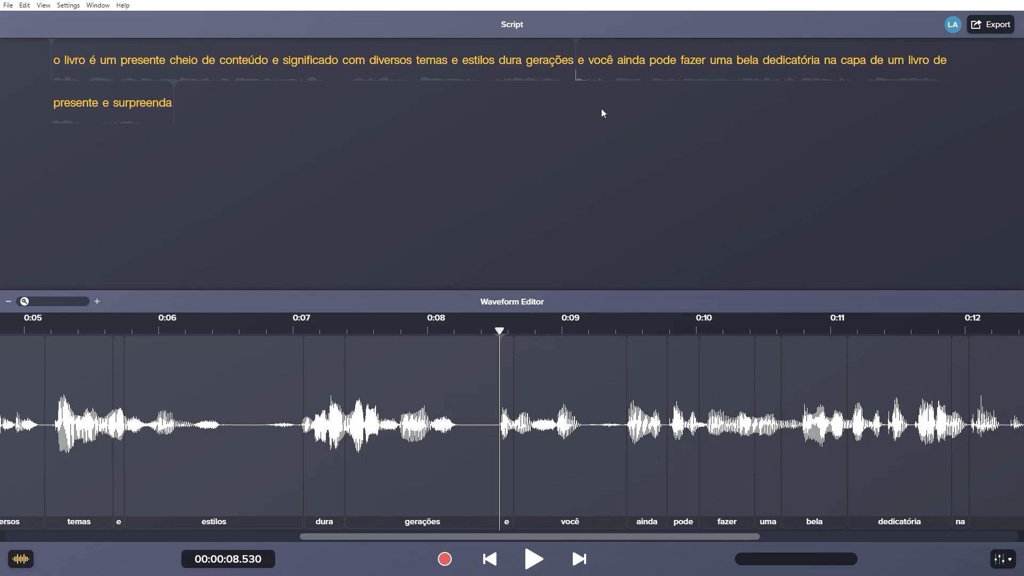
{"action": "double_click", "coordinate": [55, 60]}
{"action": "left_click", "coordinate": [533, 560]}
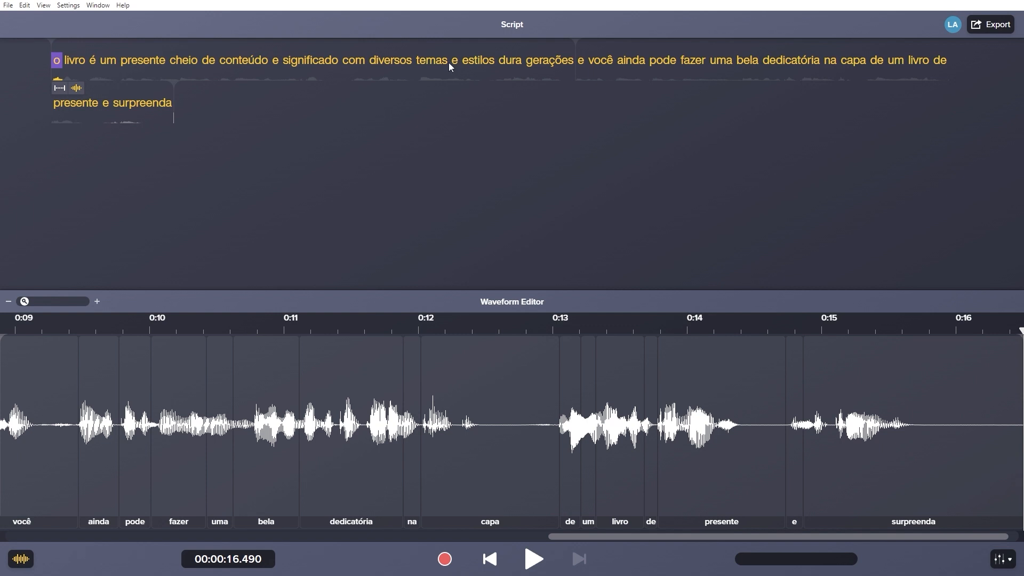
Step: Delete the passage from "dura gerações" through "dedicatória na capa" and play the narration from the first word
{"action": "left_click_drag", "start_coordinate": [500, 61], "coordinate": [856, 65]}
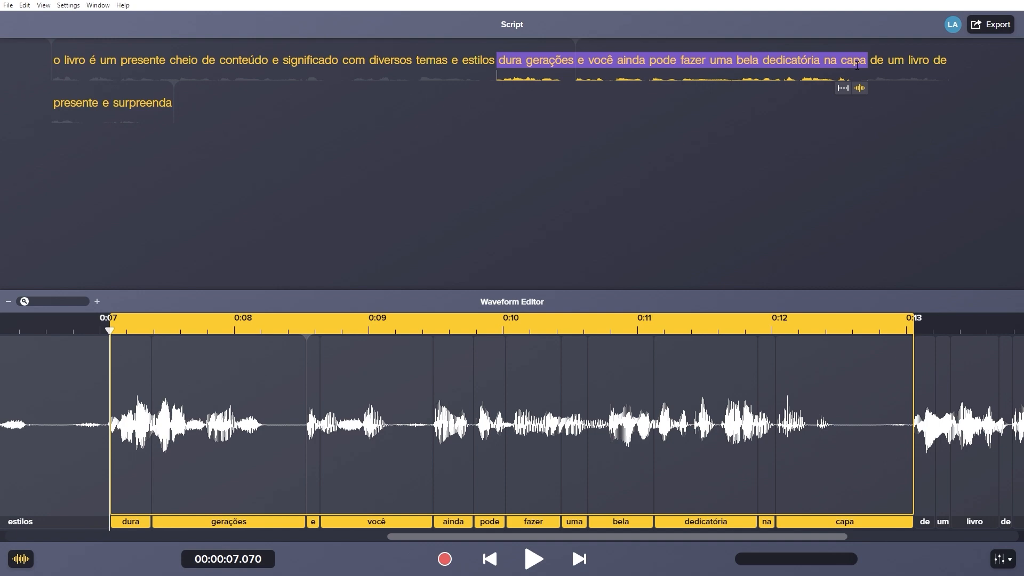
{"action": "key", "text": "BackSpace"}
{"action": "double_click", "coordinate": [56, 60]}
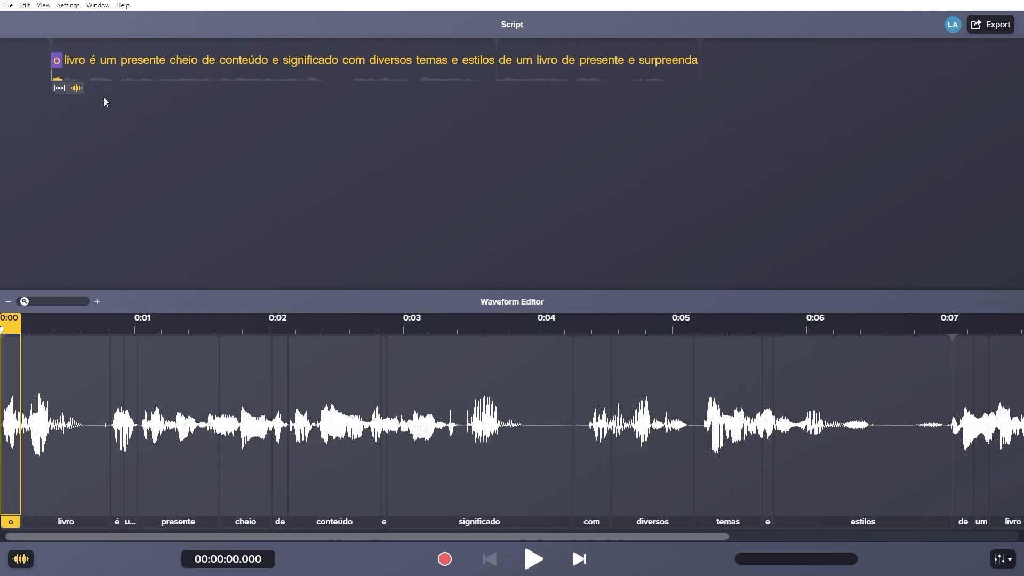
{"action": "left_click", "coordinate": [533, 559]}
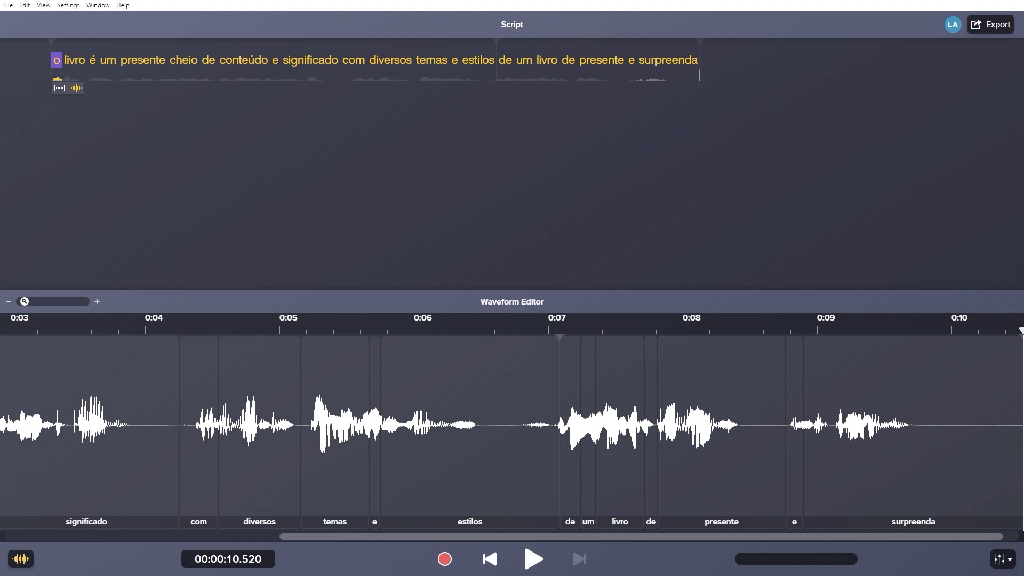
Step: Undo the last two passage deletions in the script
{"action": "key", "text": "ctrl+z"}
{"action": "key", "text": "ctrl+z"}
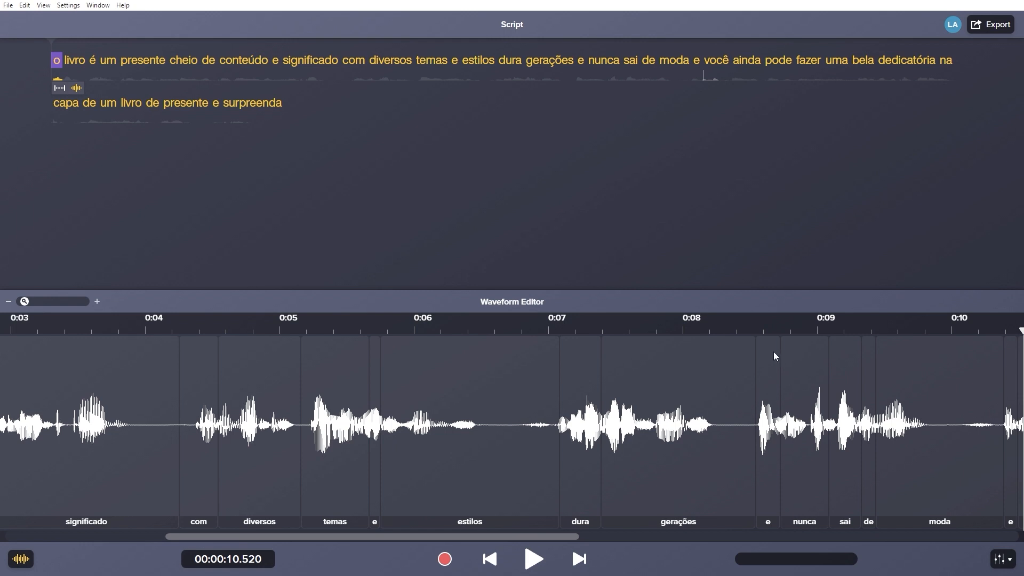
Step: Delete the passage from "e significado" through "sai de moda" and play the shortened narration from the start
{"action": "left_click", "coordinate": [274, 60]}
{"action": "left_click_drag", "start_coordinate": [281, 63], "coordinate": [681, 59]}
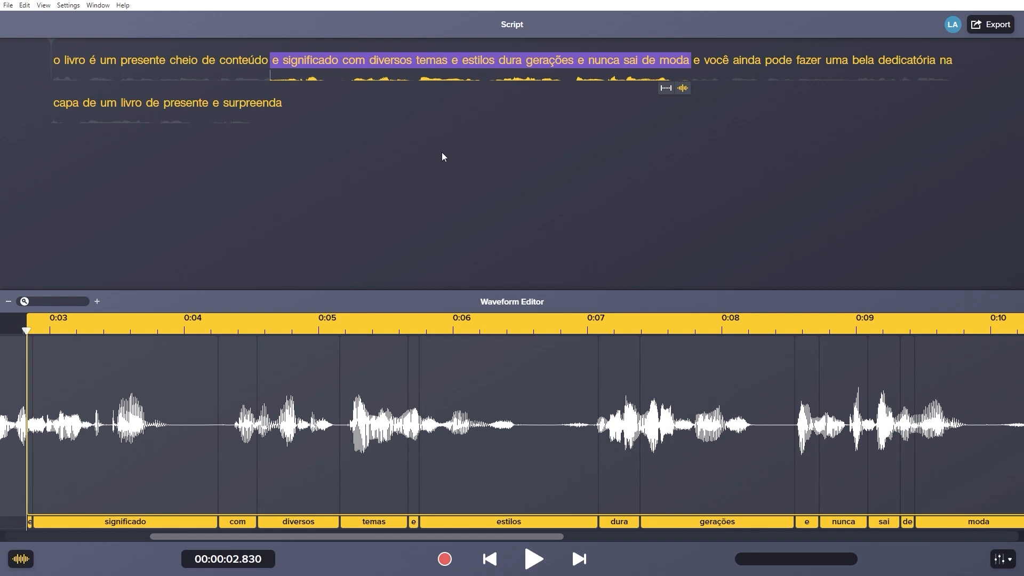
{"action": "key", "text": "Delete"}
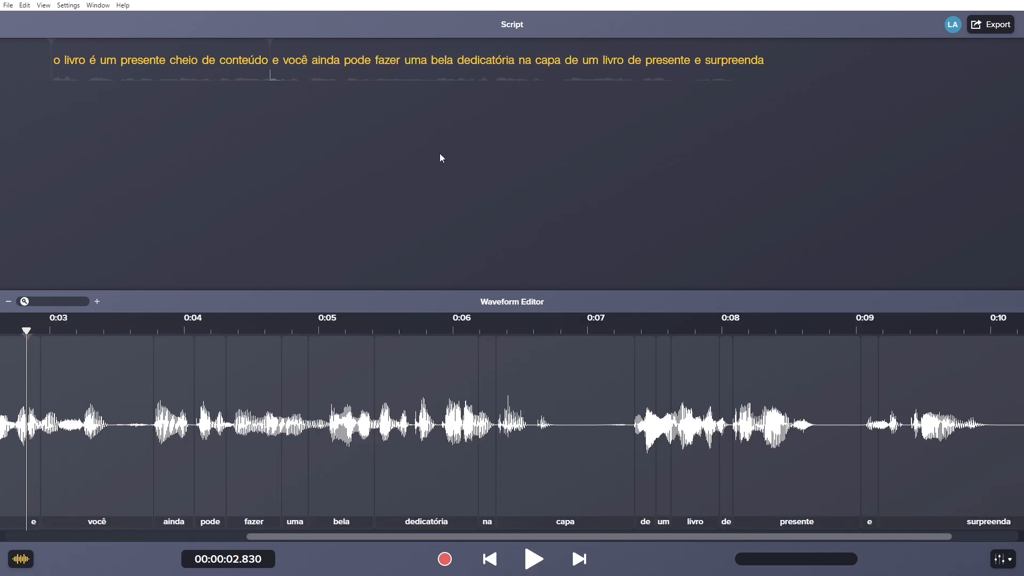
{"action": "left_click", "coordinate": [56, 60]}
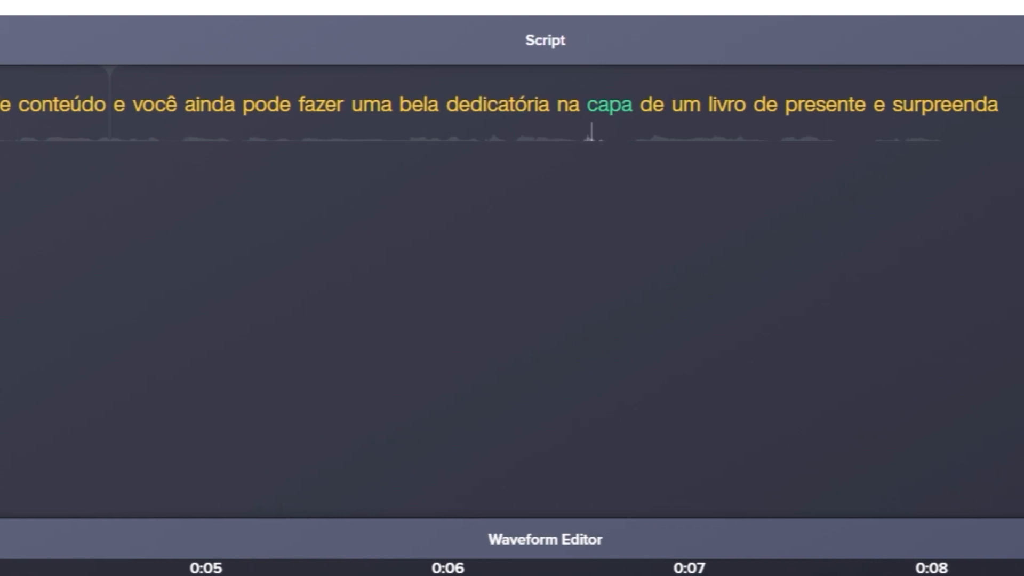
{"action": "key", "text": "space"}
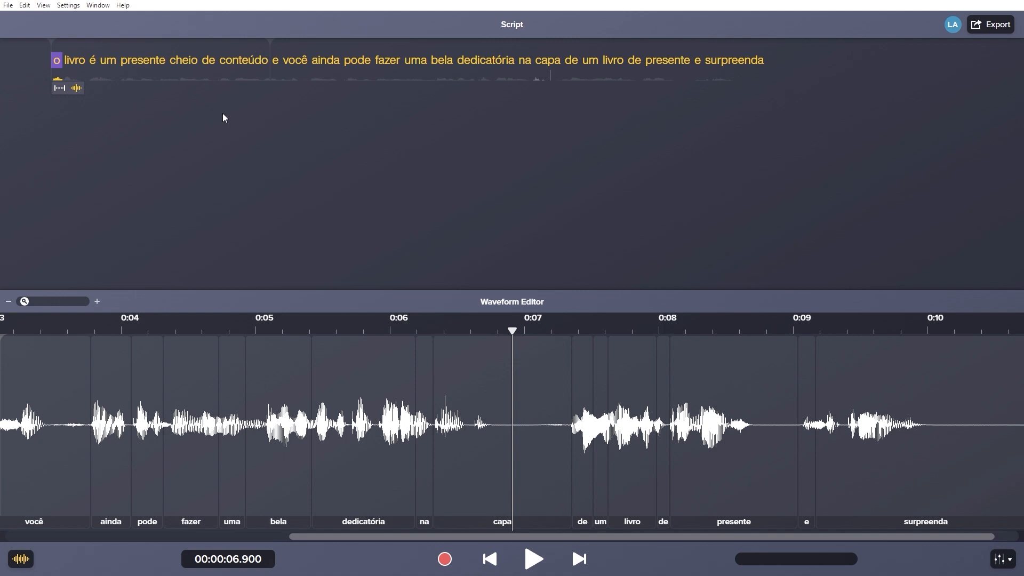
Step: Undo the passage deletion and the removal of the silent gap at the start
{"action": "key", "text": "ctrl+z"}
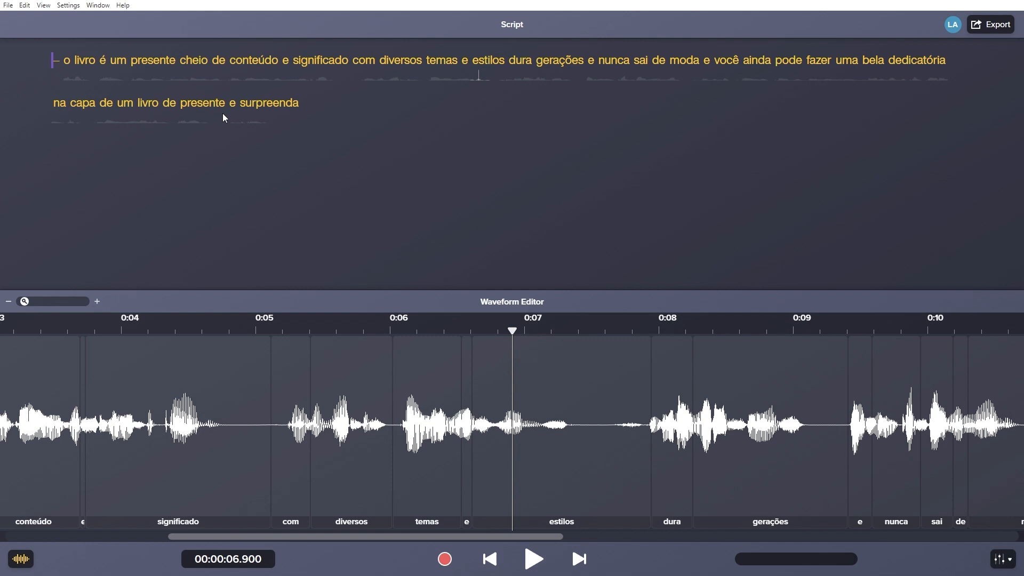
Step: Open the getting-started overview video from the help resources and close it
{"action": "left_click", "coordinate": [122, 6]}
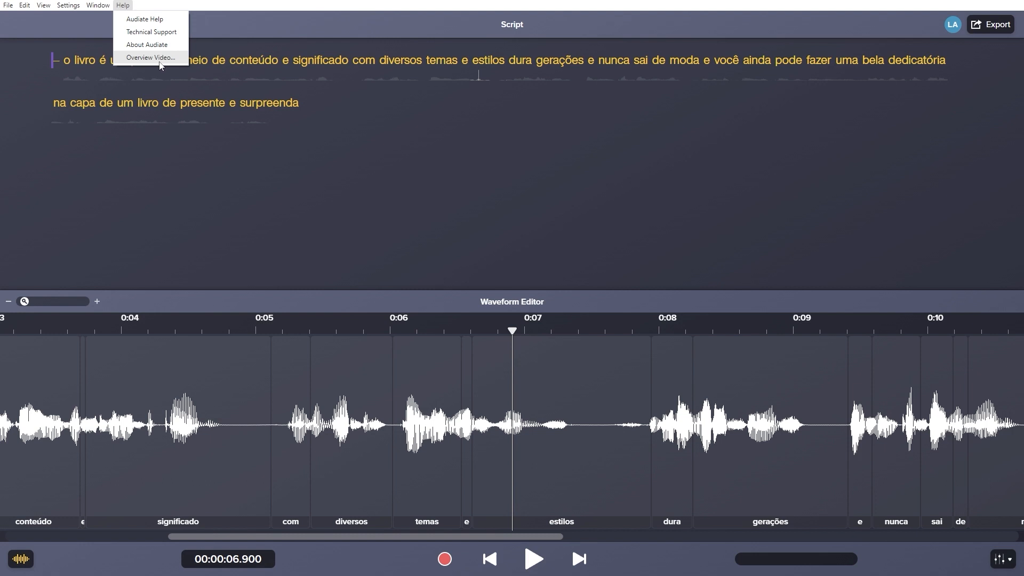
{"action": "left_click", "coordinate": [159, 58]}
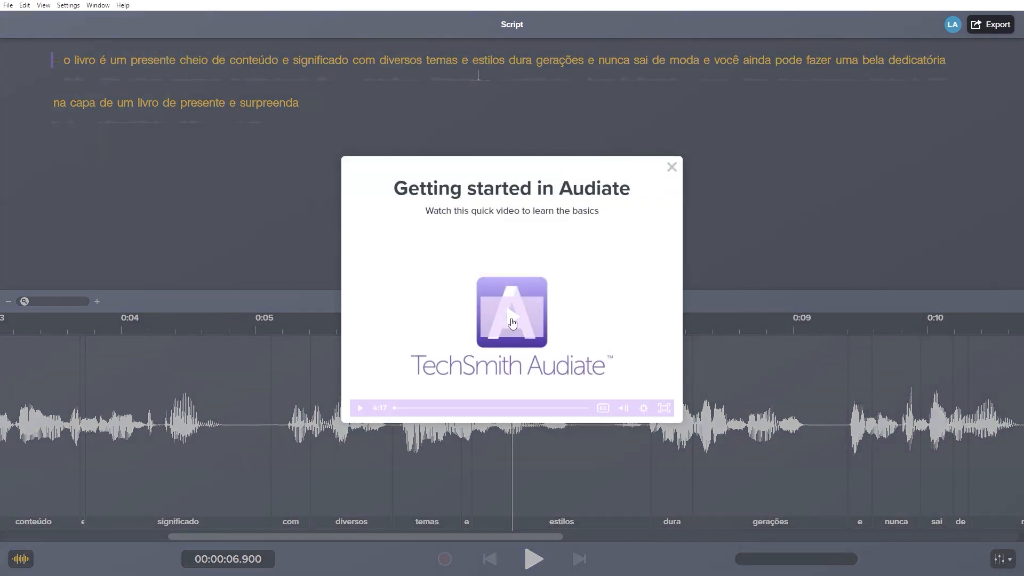
{"action": "left_click", "coordinate": [671, 167]}
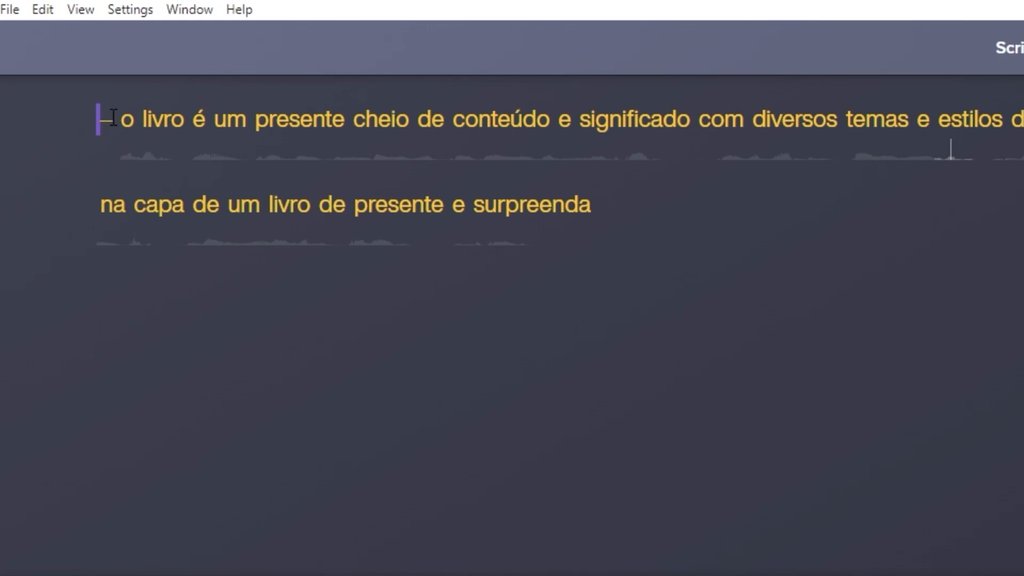
Step: Inspect the leading silent gap and the words "cheio" and "surpreenda" by selecting each in the script
{"action": "left_click", "coordinate": [111, 119]}
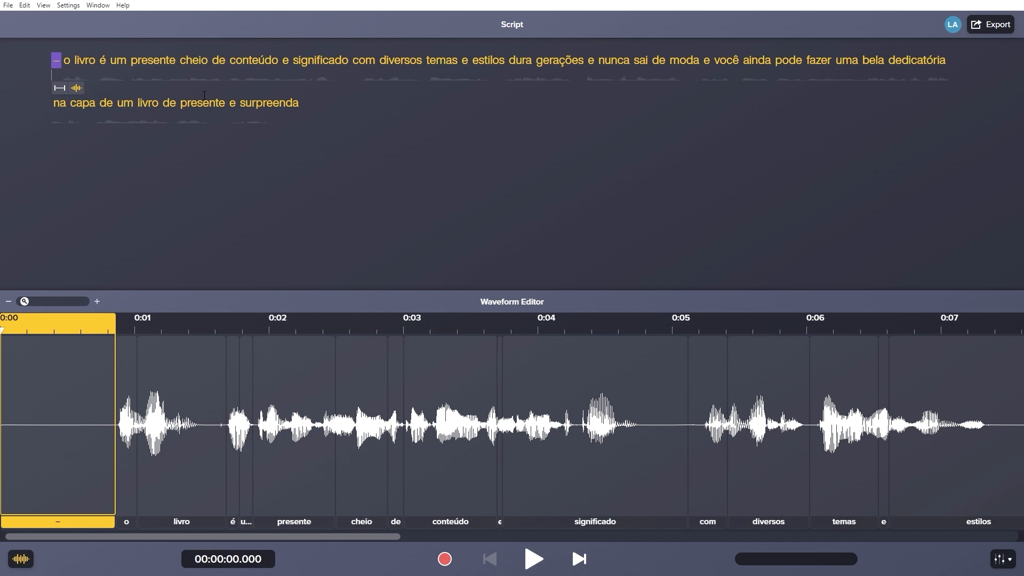
{"action": "left_click", "coordinate": [194, 62]}
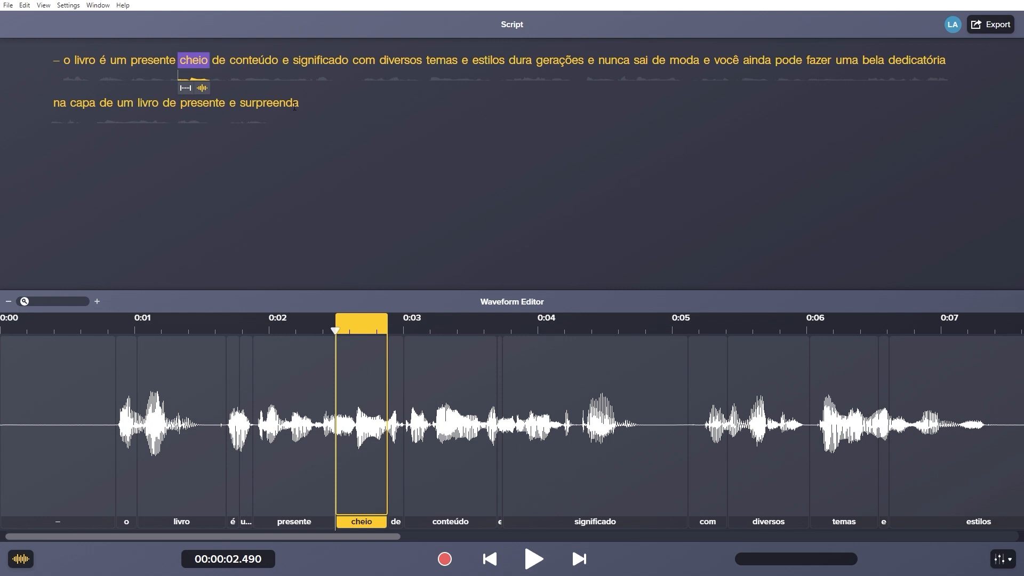
{"action": "double_click", "coordinate": [269, 103]}
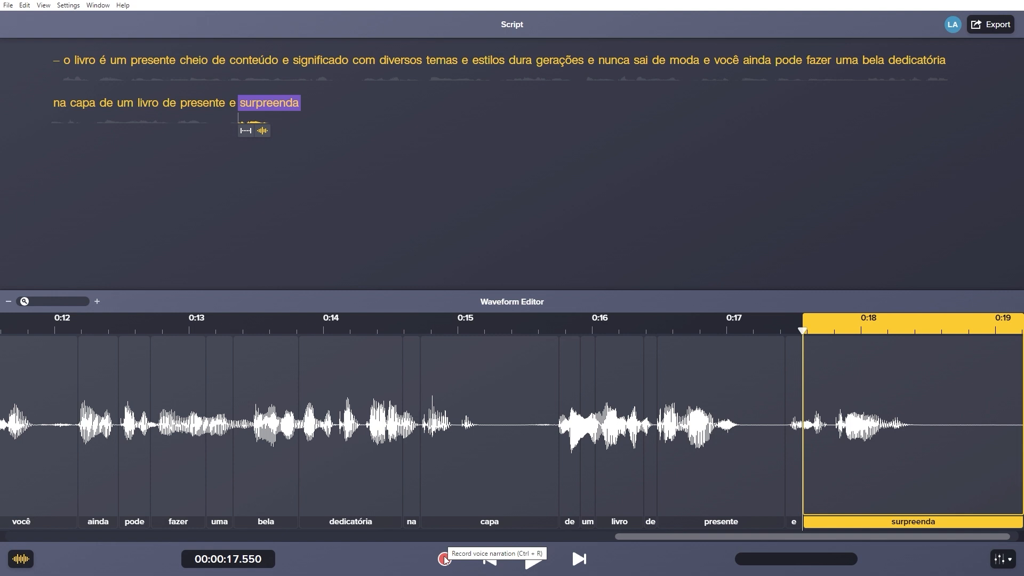
Step: Record additional narration in front of the word "surpreenda" and stop the recording
{"action": "left_click", "coordinate": [24, 5]}
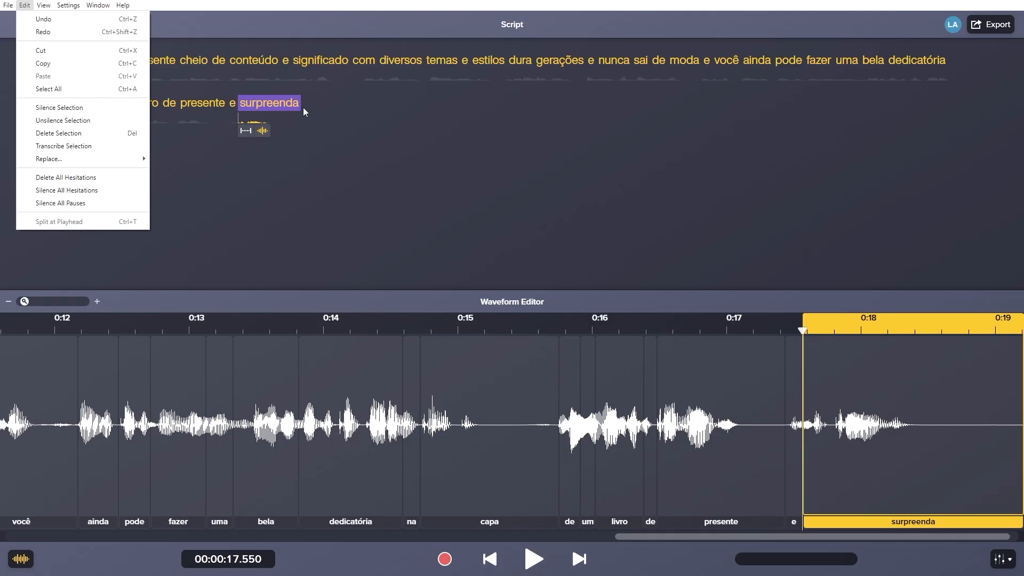
{"action": "left_click", "coordinate": [303, 111]}
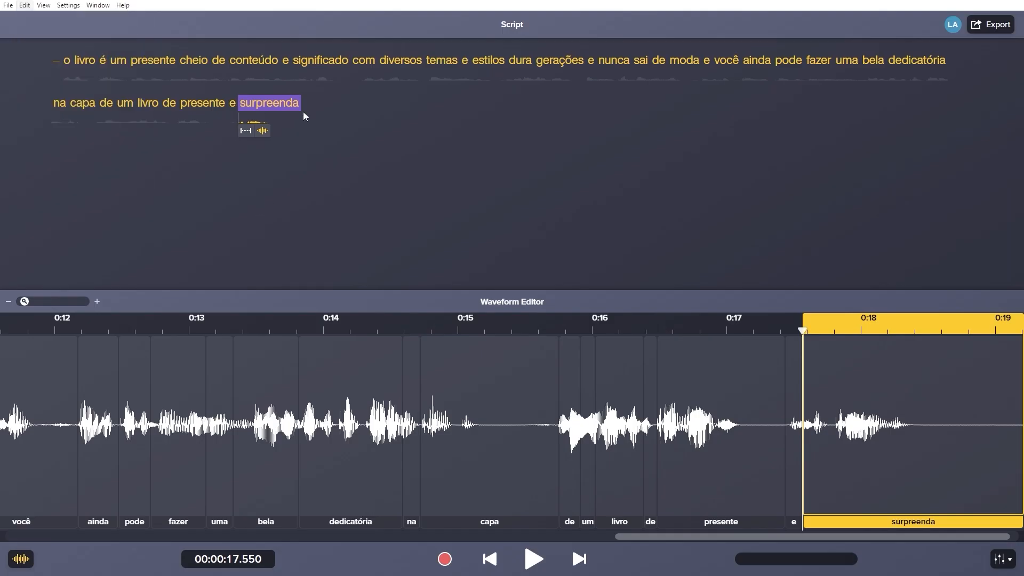
{"action": "left_click", "coordinate": [444, 560]}
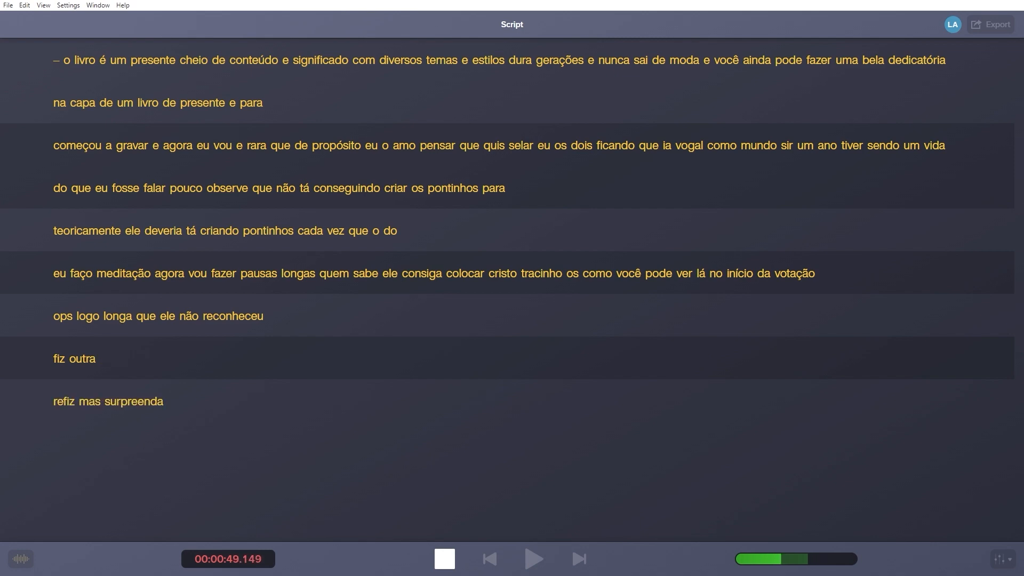
{"action": "left_click", "coordinate": [444, 558]}
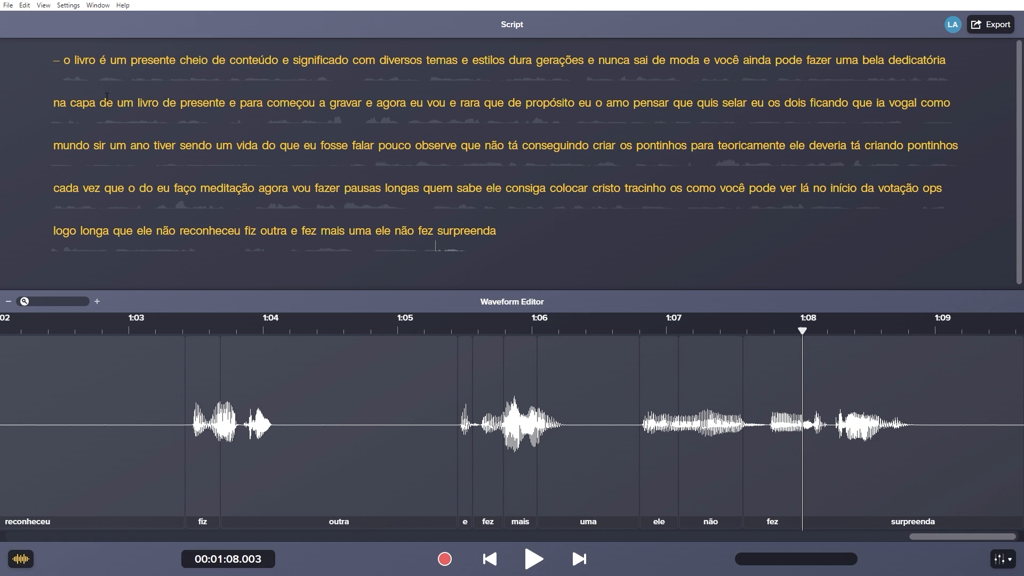
Step: Set the transcription language to English (US)
{"action": "left_click", "coordinate": [69, 6]}
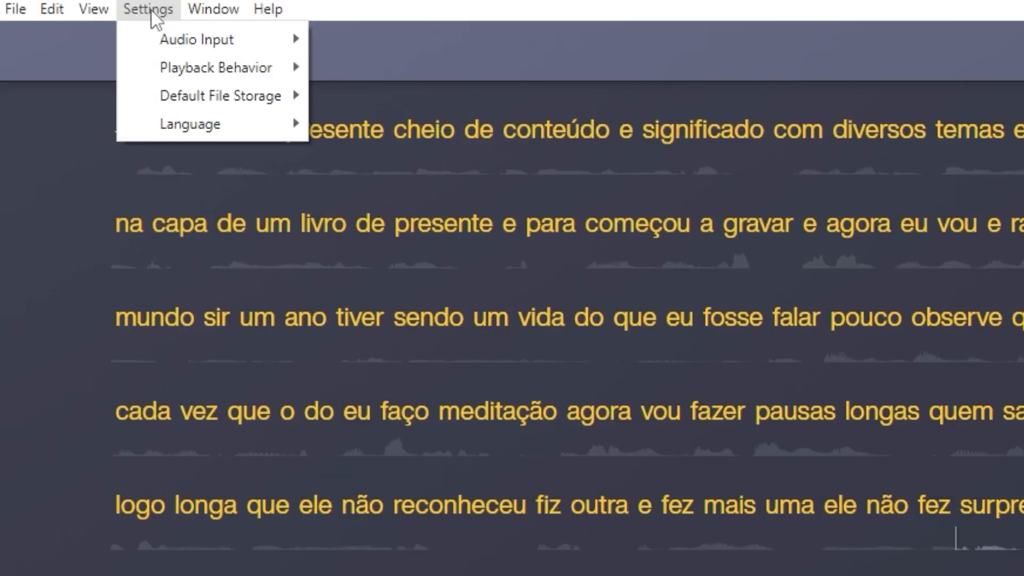
{"action": "mouse_move", "coordinate": [220, 137]}
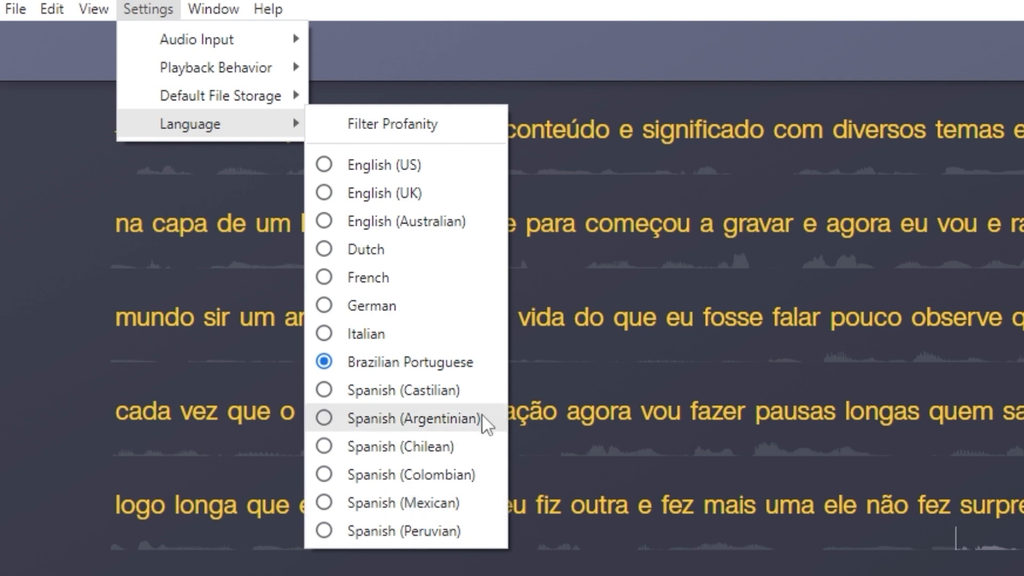
{"action": "left_click", "coordinate": [399, 166]}
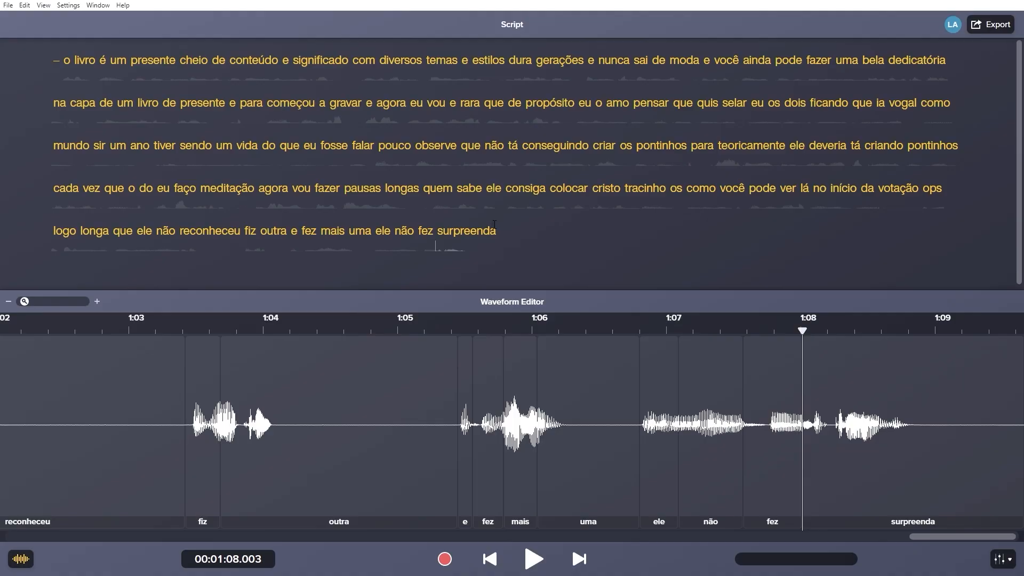
Step: Delete the entire Portuguese narration and record a spoken introduction in English
{"action": "left_click_drag", "start_coordinate": [502, 232], "coordinate": [0, 31]}
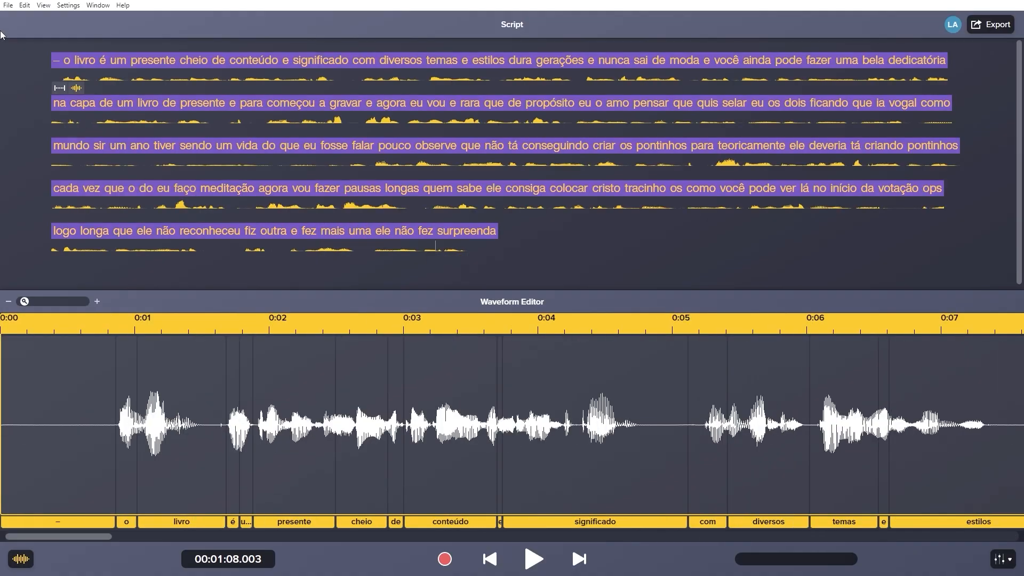
{"action": "key", "text": "Delete"}
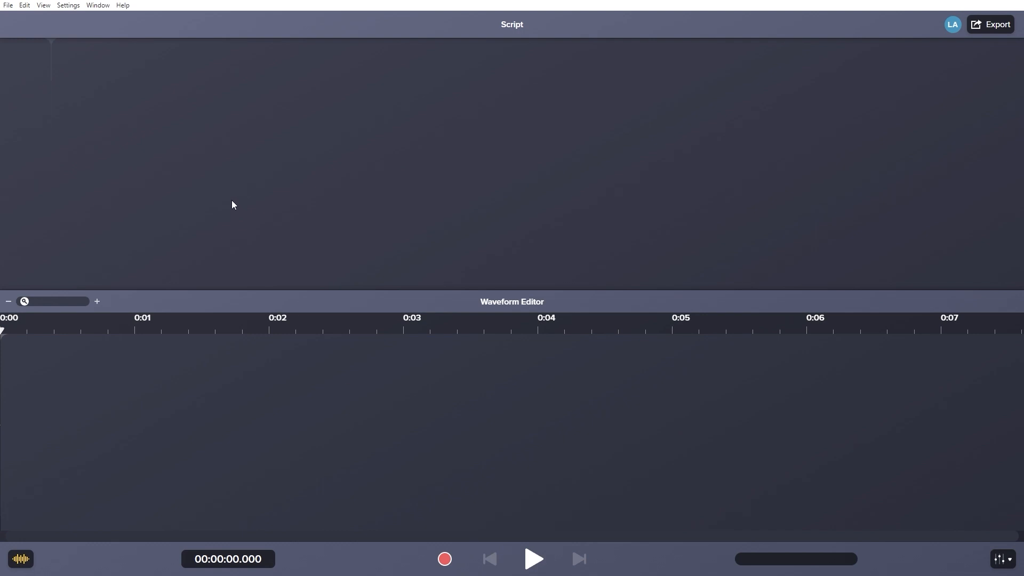
{"action": "left_click", "coordinate": [444, 559]}
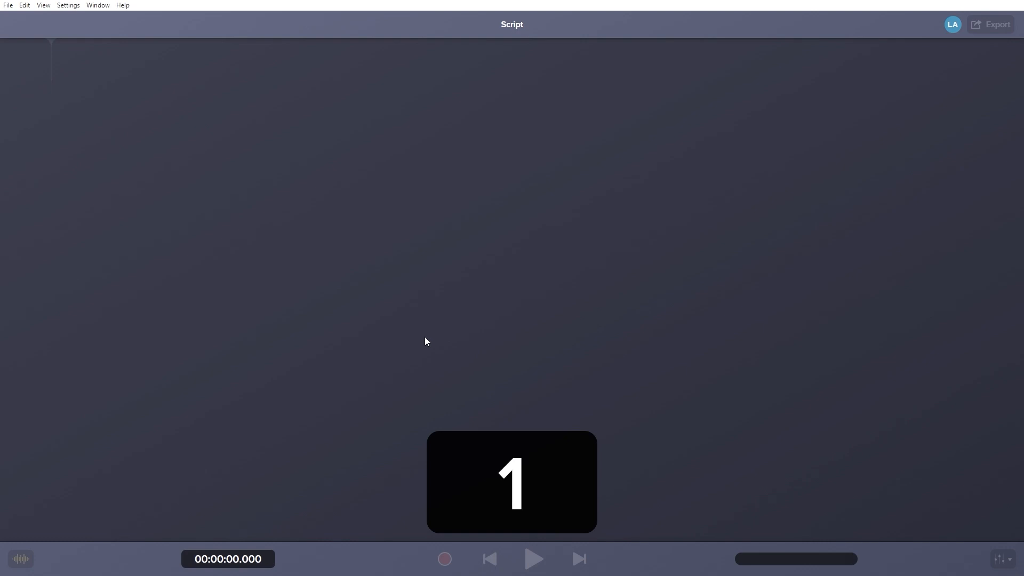
{"action": "type", "text": "hi"}
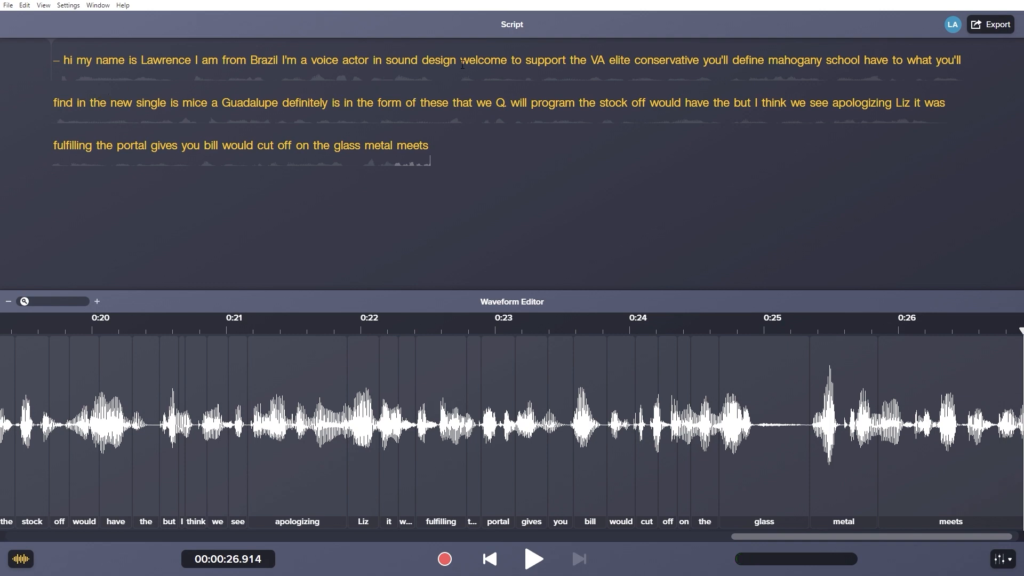
Step: Delete the passage from "welcome" to the end of the script and play the remaining narration from "hi"
{"action": "left_click_drag", "start_coordinate": [460, 60], "coordinate": [471, 166]}
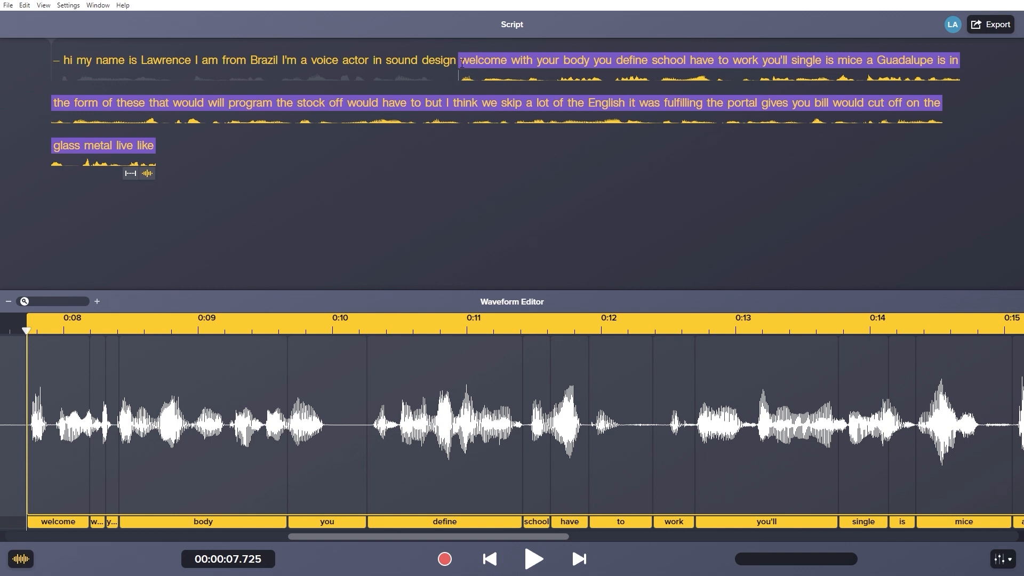
{"action": "key", "text": "Delete"}
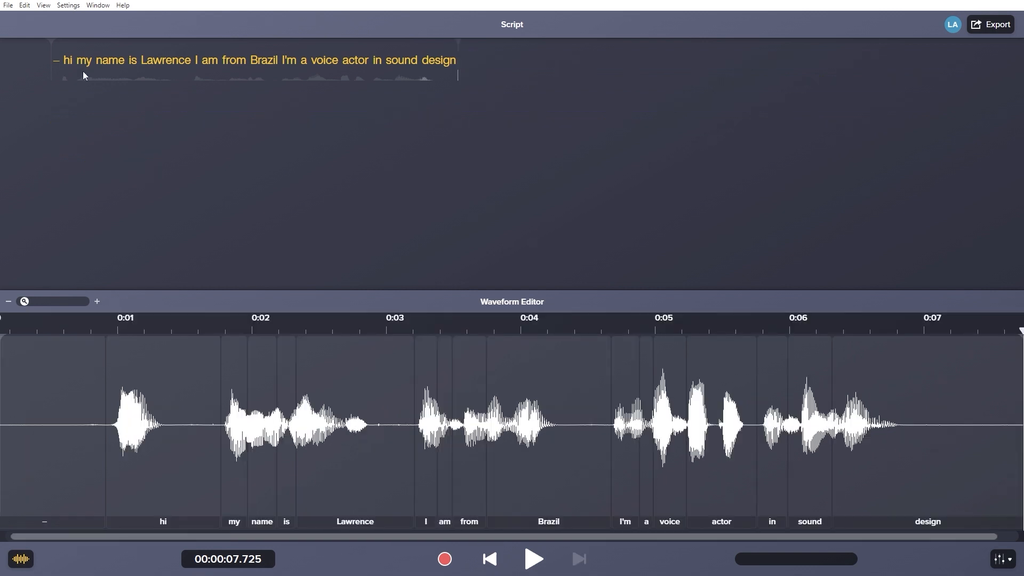
{"action": "double_click", "coordinate": [66, 57]}
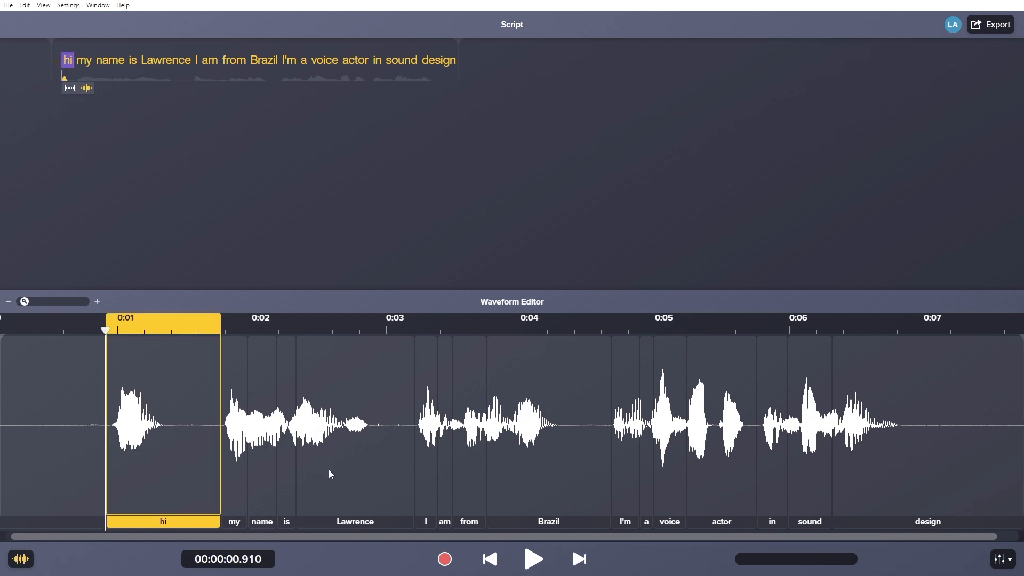
{"action": "left_click", "coordinate": [530, 564]}
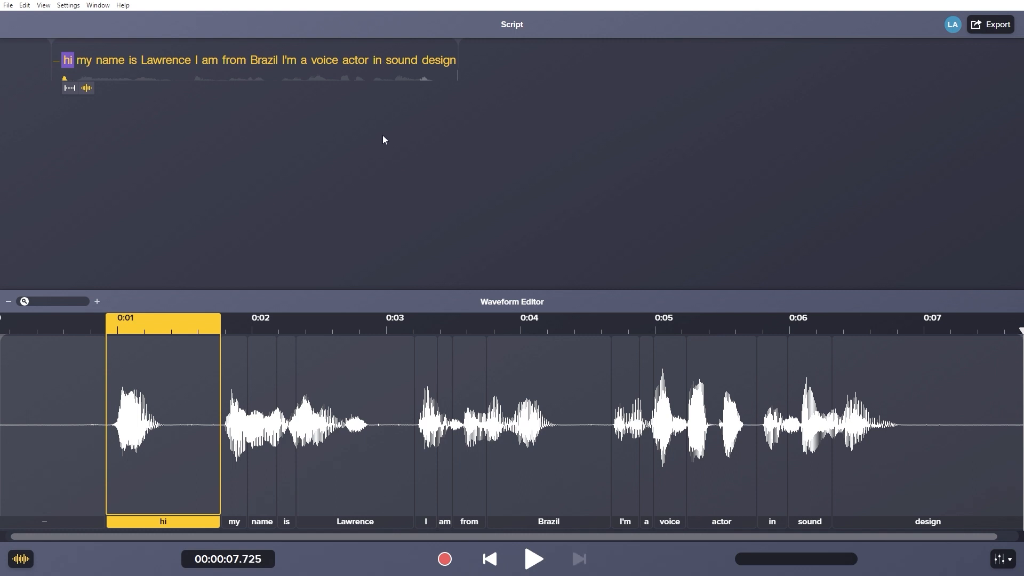
Step: Clear the remaining English narration, record a fresh take of the introduction and stop the recording
{"action": "left_click_drag", "start_coordinate": [463, 69], "coordinate": [433, 65]}
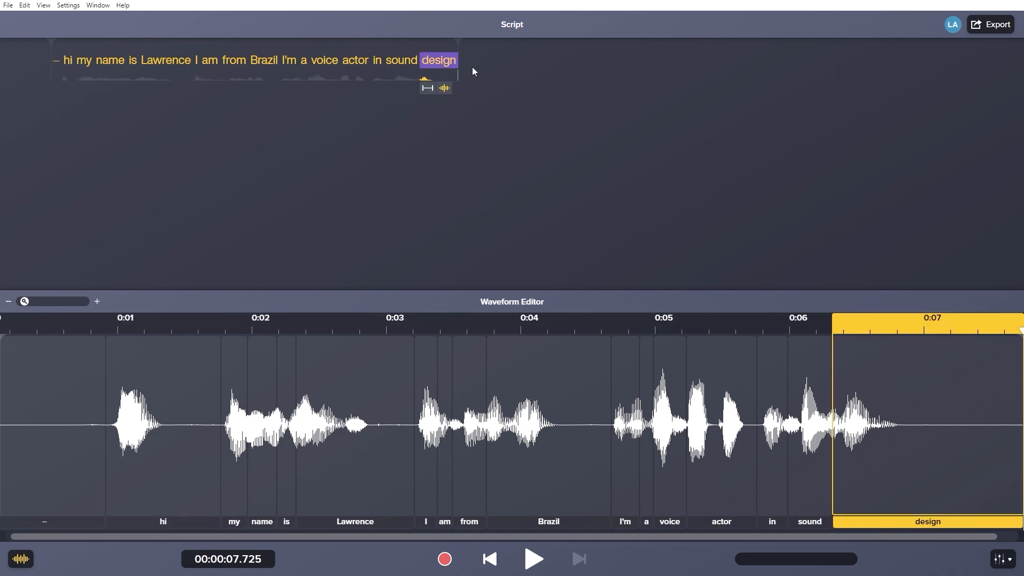
{"action": "left_click_drag", "start_coordinate": [469, 67], "coordinate": [60, 43]}
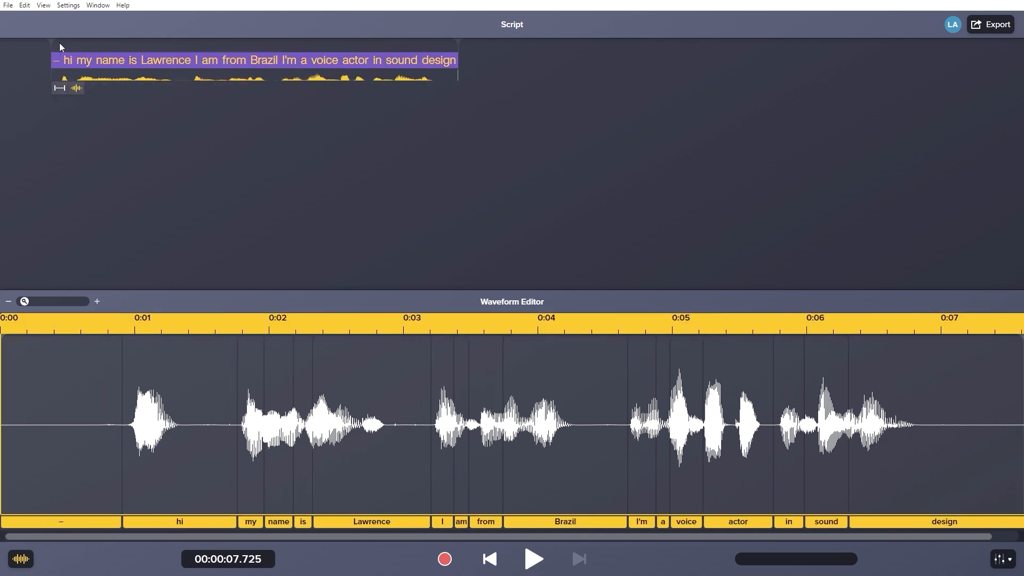
{"action": "key", "text": "Delete"}
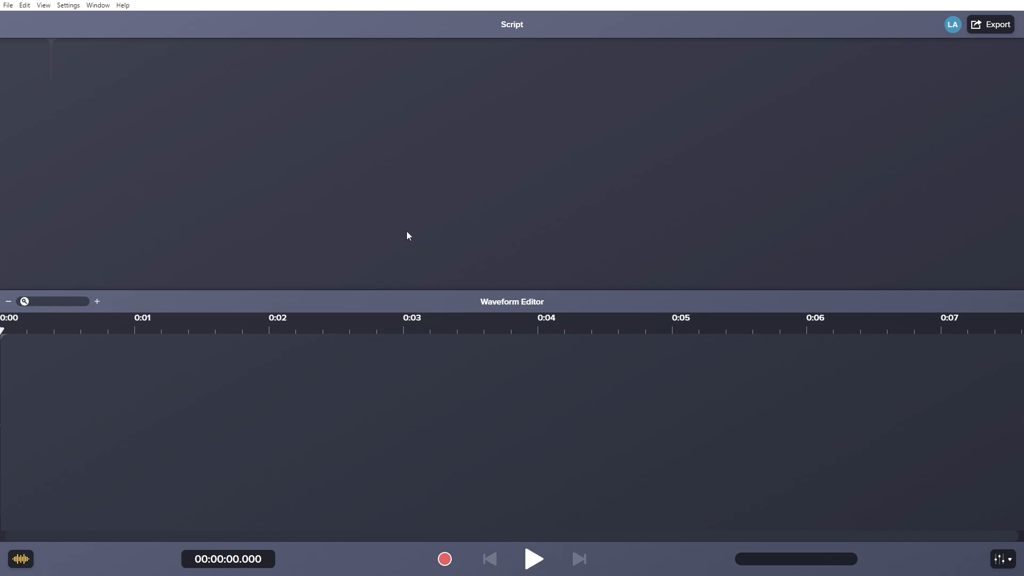
{"action": "left_click", "coordinate": [443, 560]}
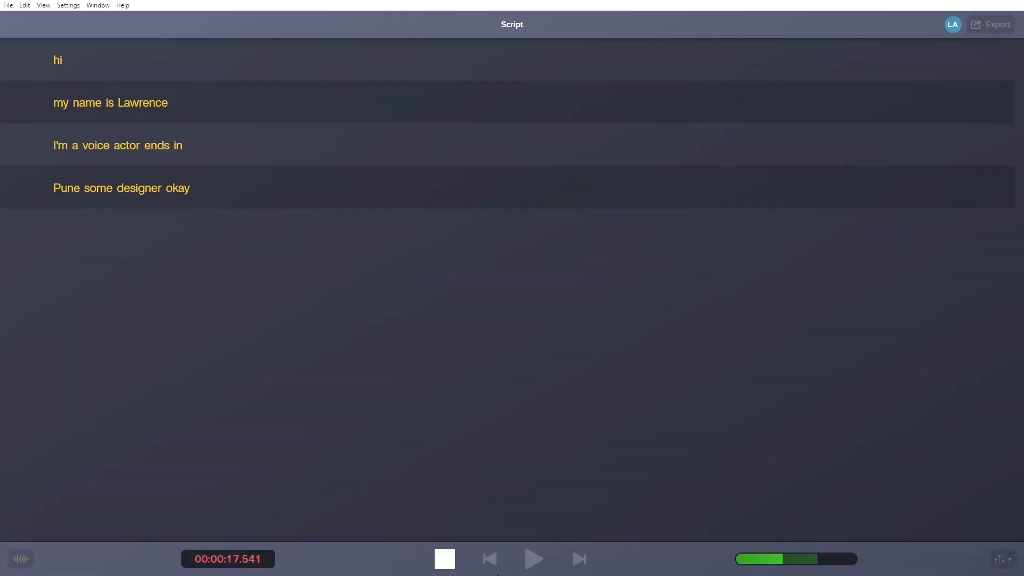
{"action": "left_click", "coordinate": [439, 567]}
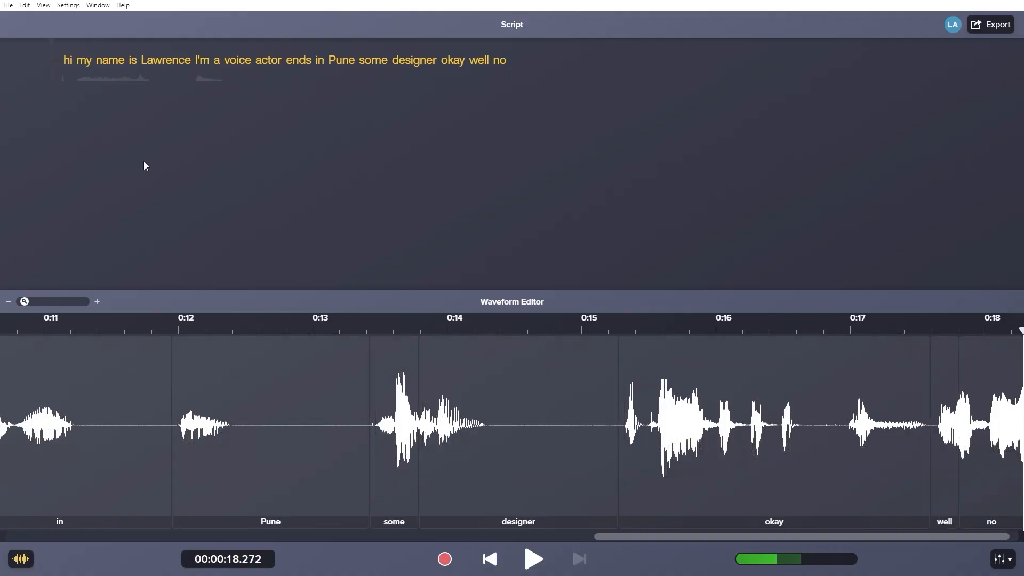
Step: Play the new recording from the word "hi" and pause it during the word "okay"
{"action": "left_click", "coordinate": [66, 60]}
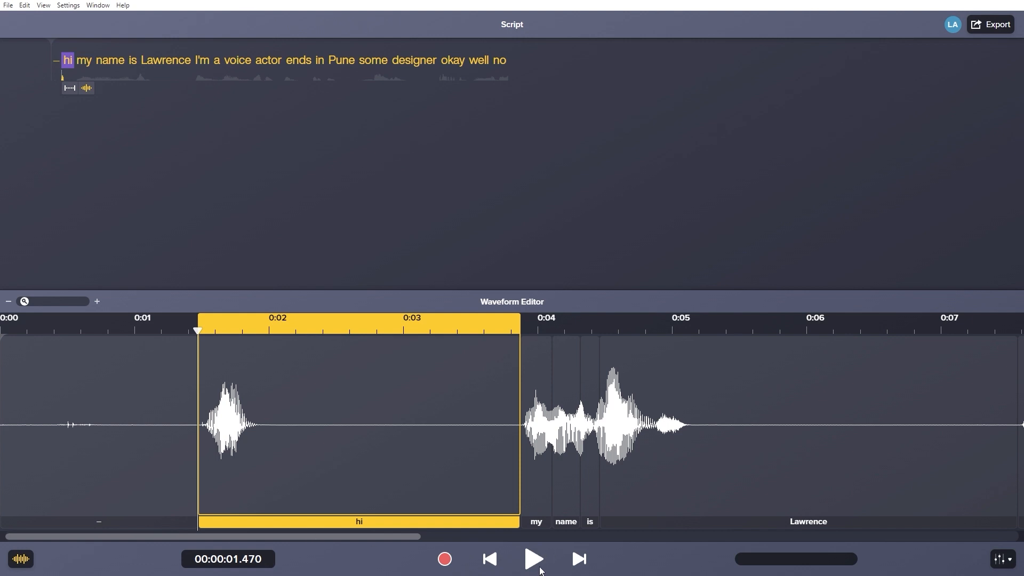
{"action": "left_click", "coordinate": [531, 559]}
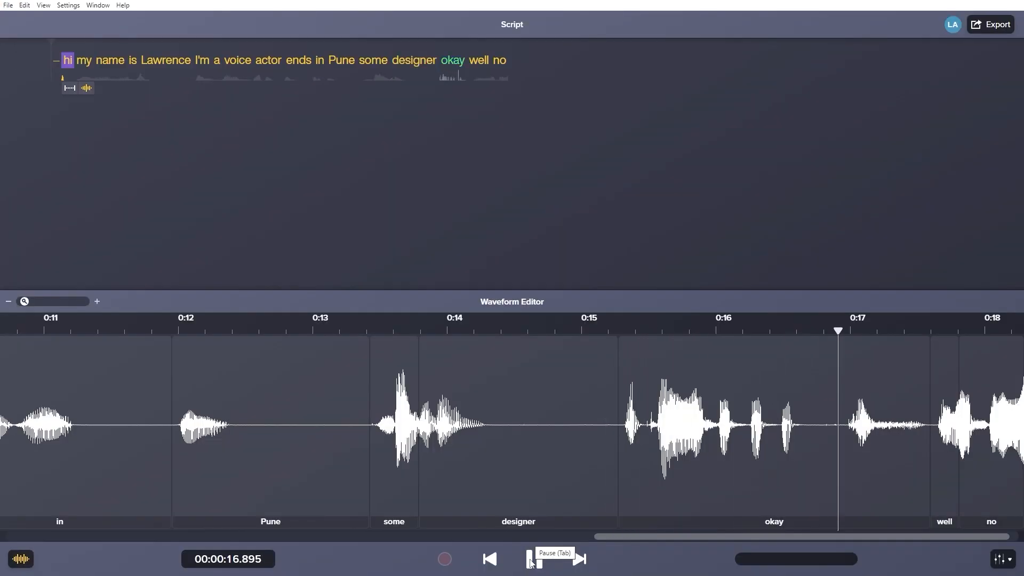
{"action": "left_click", "coordinate": [532, 559]}
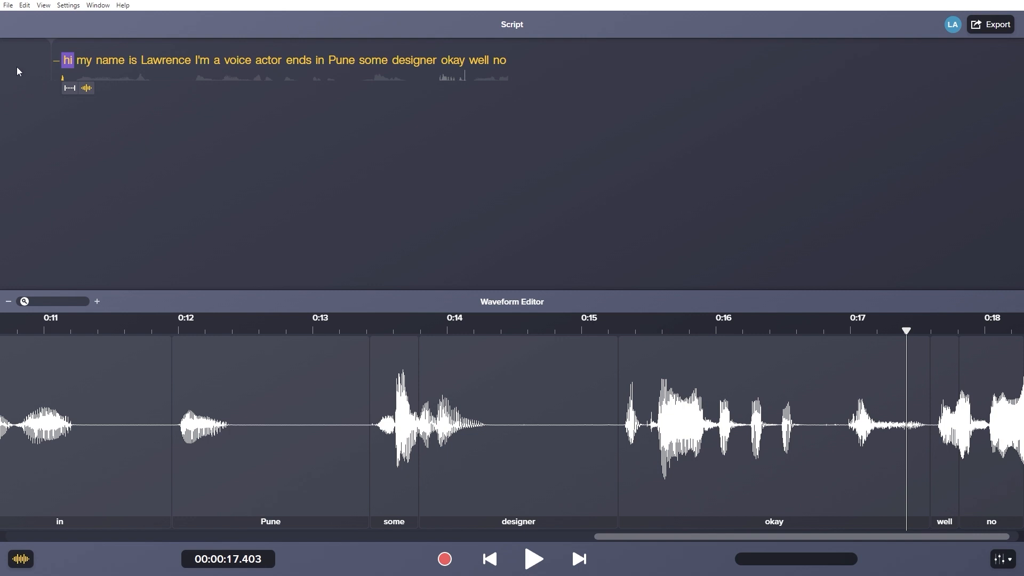
{"action": "left_click", "coordinate": [8, 6]}
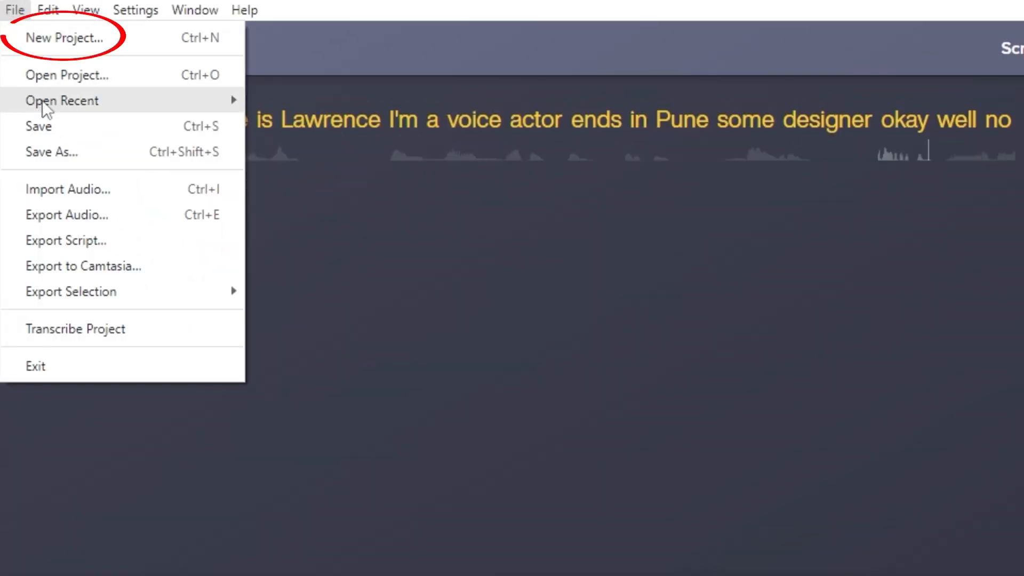
{"action": "mouse_move", "coordinate": [43, 103]}
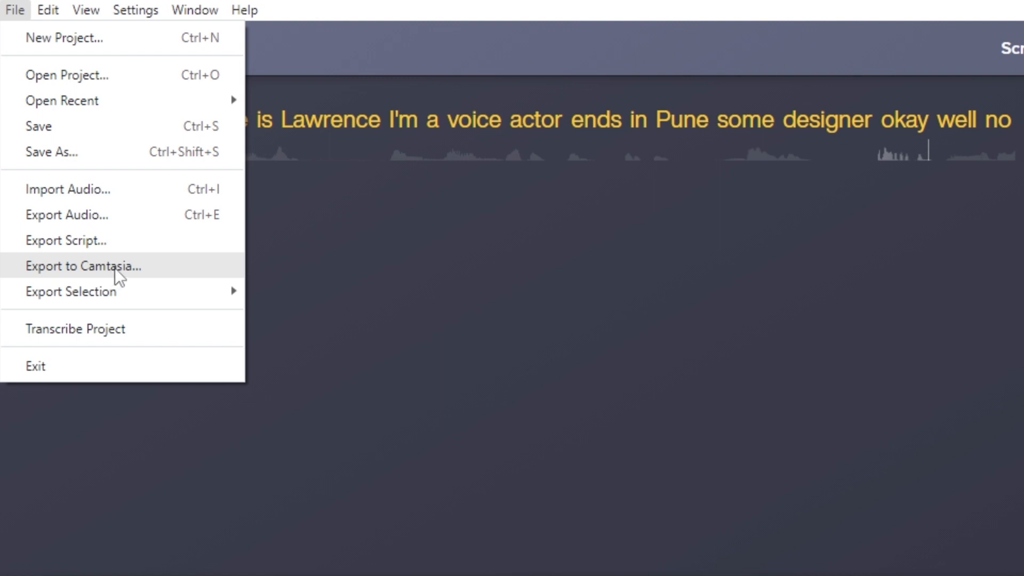
{"action": "mouse_move", "coordinate": [140, 300]}
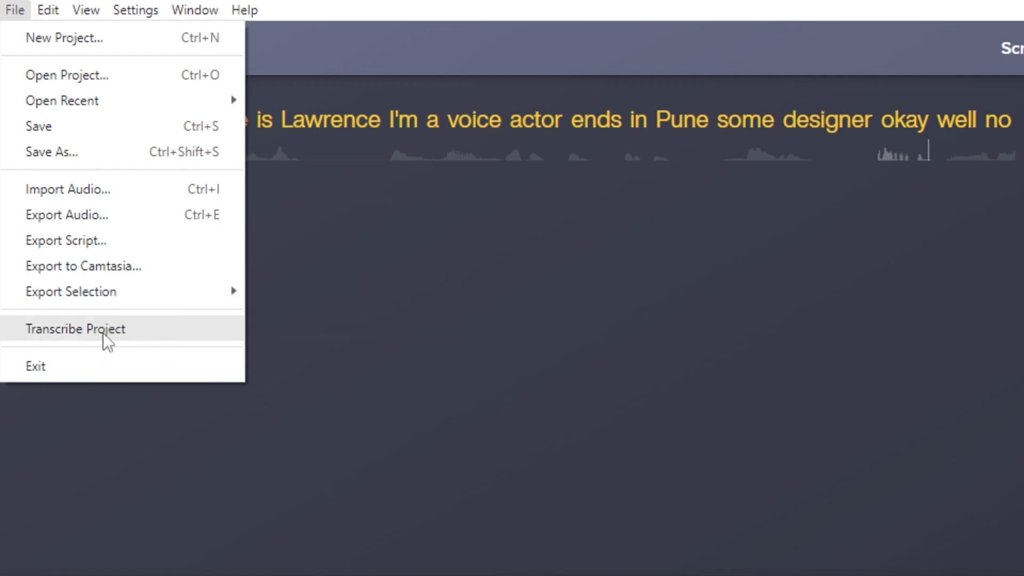
{"action": "mouse_move", "coordinate": [47, 10]}
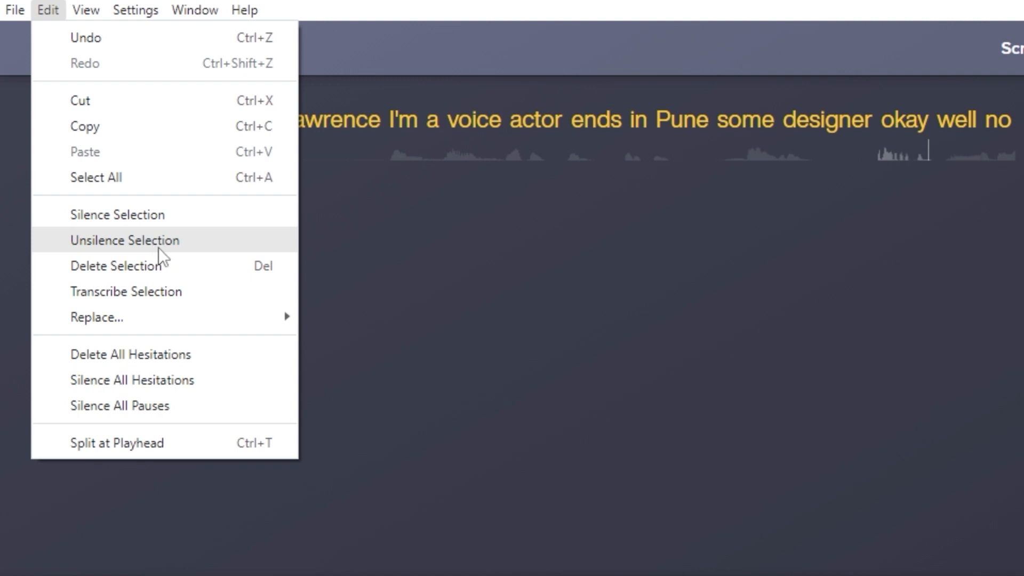
{"action": "mouse_move", "coordinate": [141, 325]}
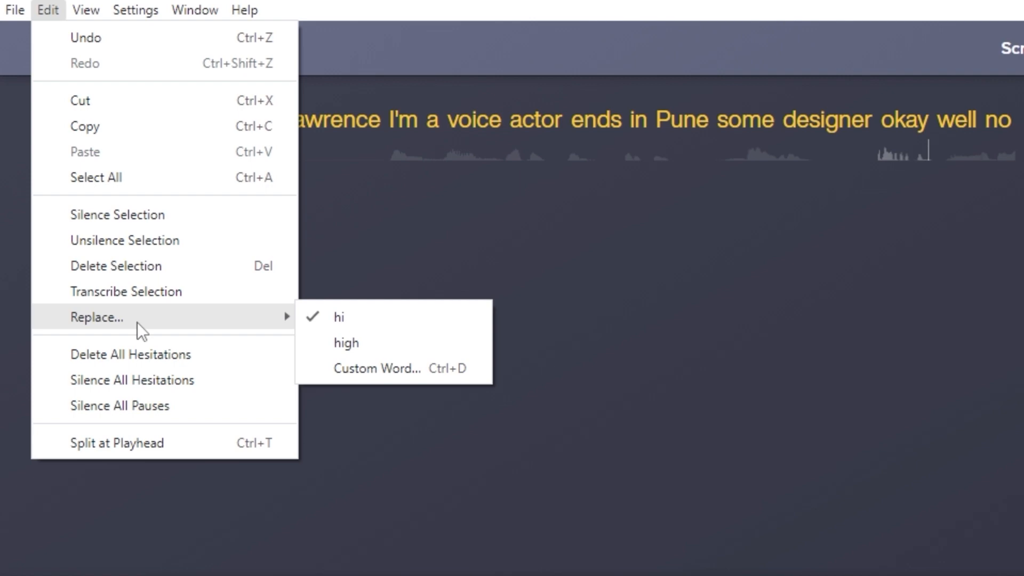
Step: Replace the word "actor" in the script with the custom word "talent"
{"action": "double_click", "coordinate": [438, 120]}
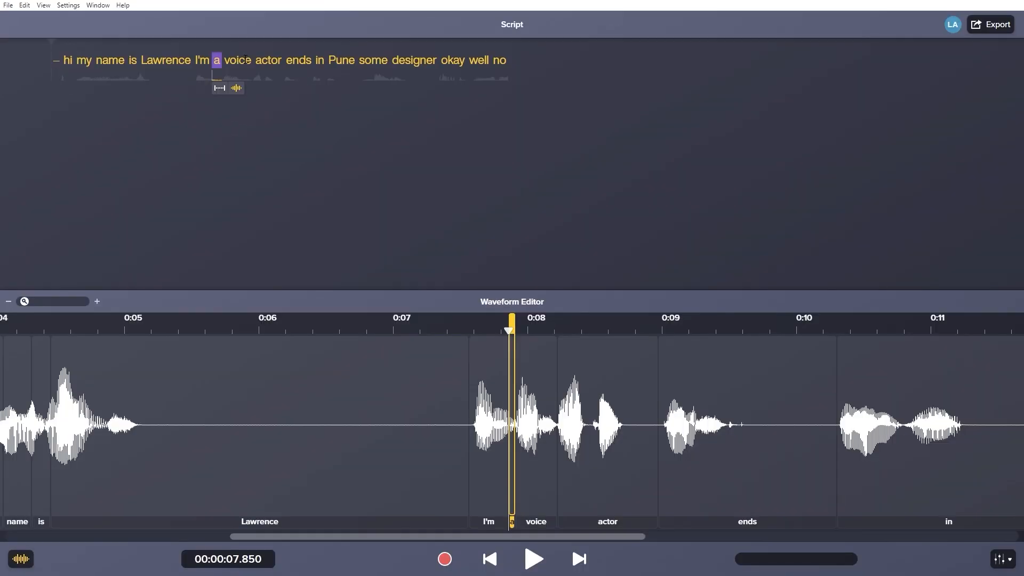
{"action": "double_click", "coordinate": [258, 65]}
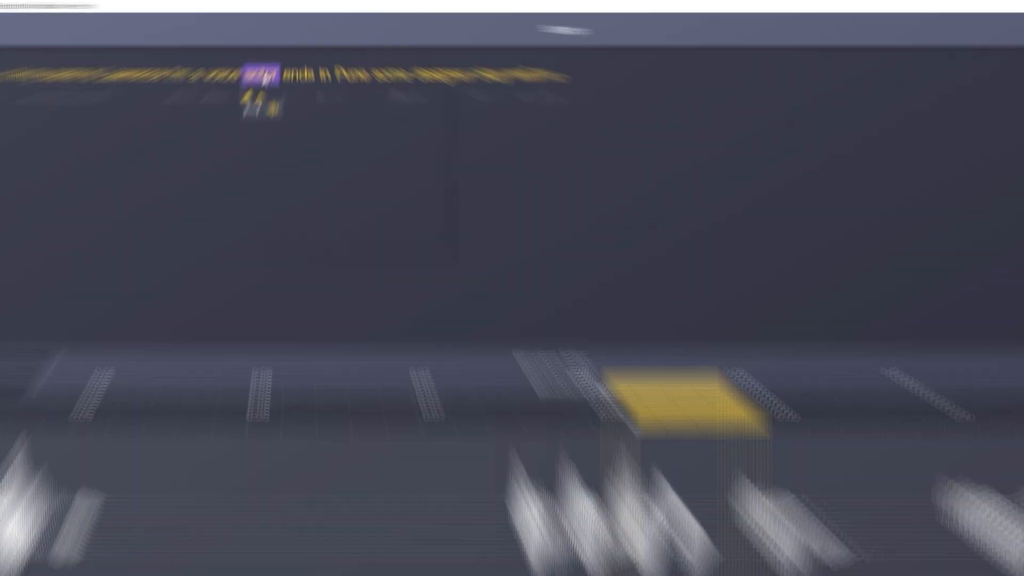
{"action": "right_click", "coordinate": [264, 79]}
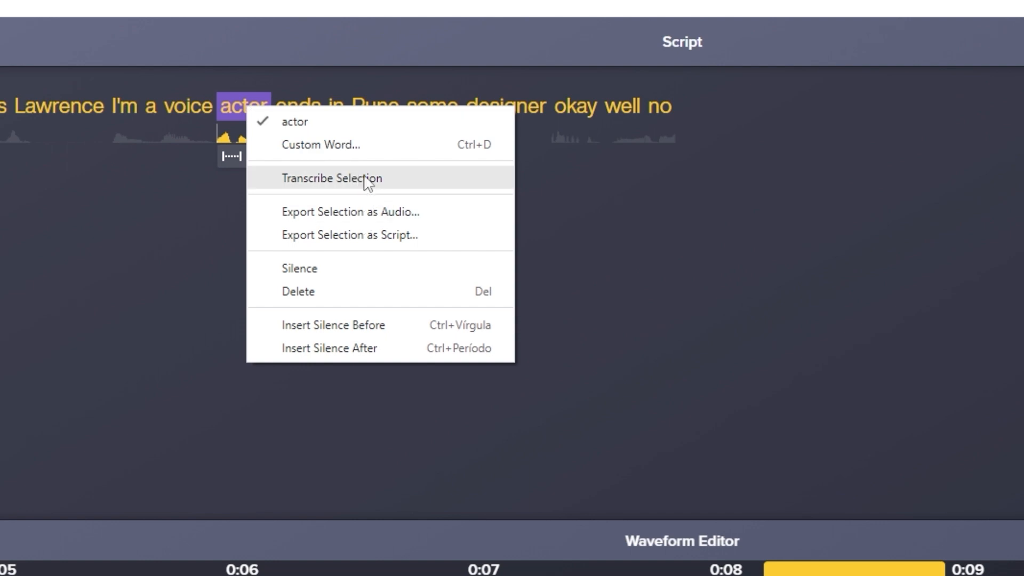
{"action": "left_click", "coordinate": [356, 147]}
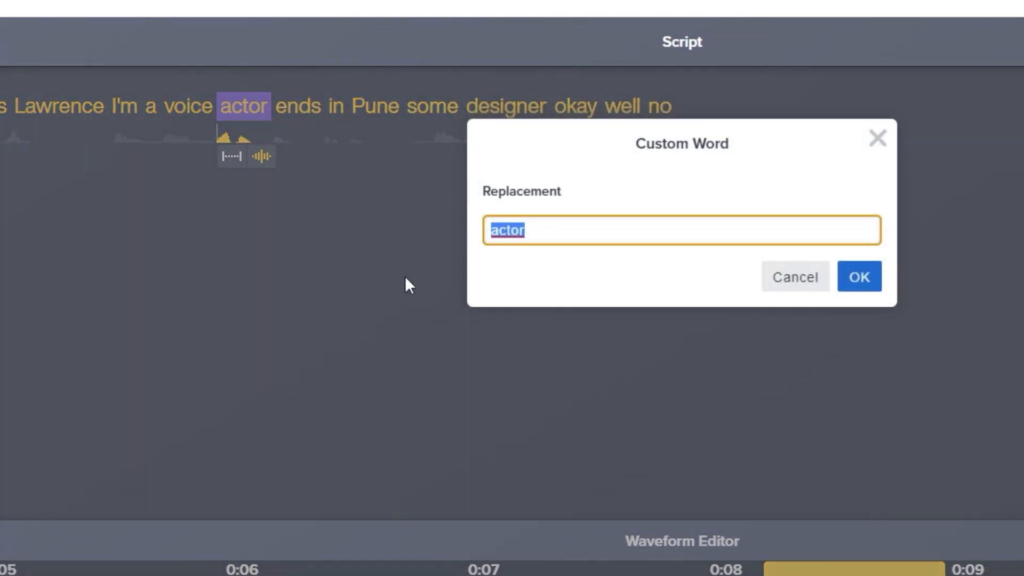
{"action": "type", "text": "talent"}
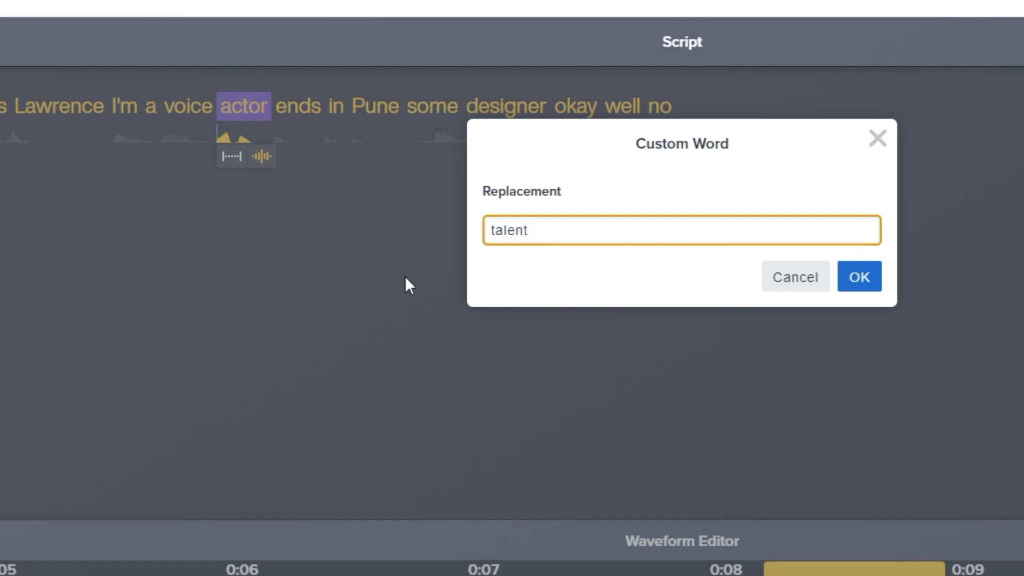
{"action": "left_click", "coordinate": [861, 277]}
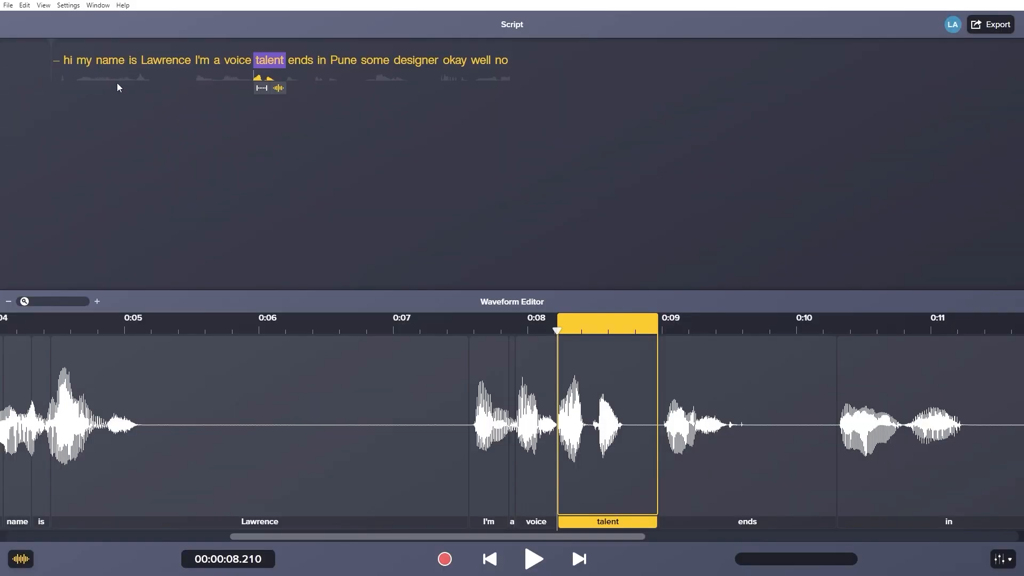
Step: Play the edited narration from the word "hi" and pause it at the word "ends"
{"action": "double_click", "coordinate": [68, 60]}
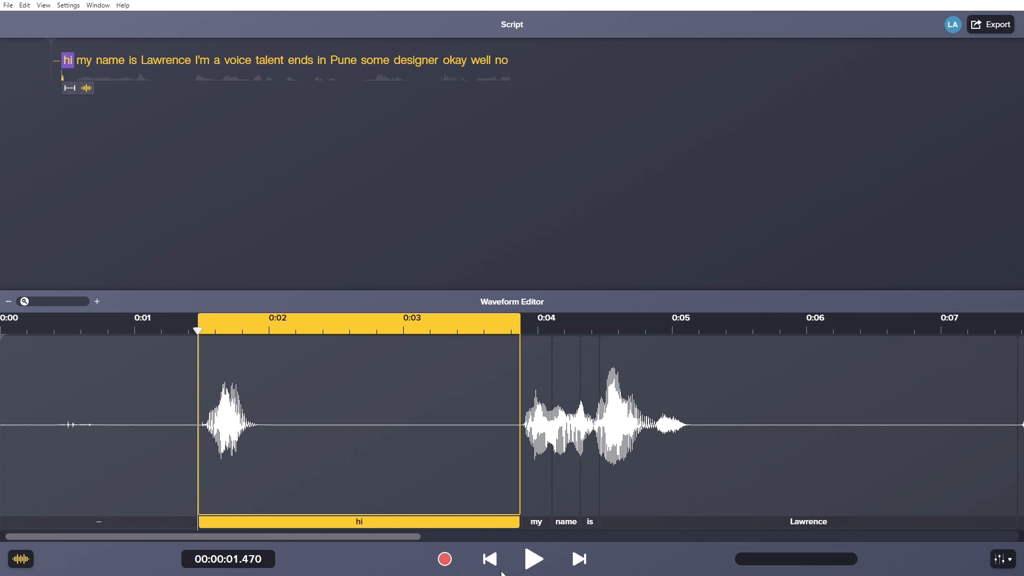
{"action": "left_click", "coordinate": [528, 560]}
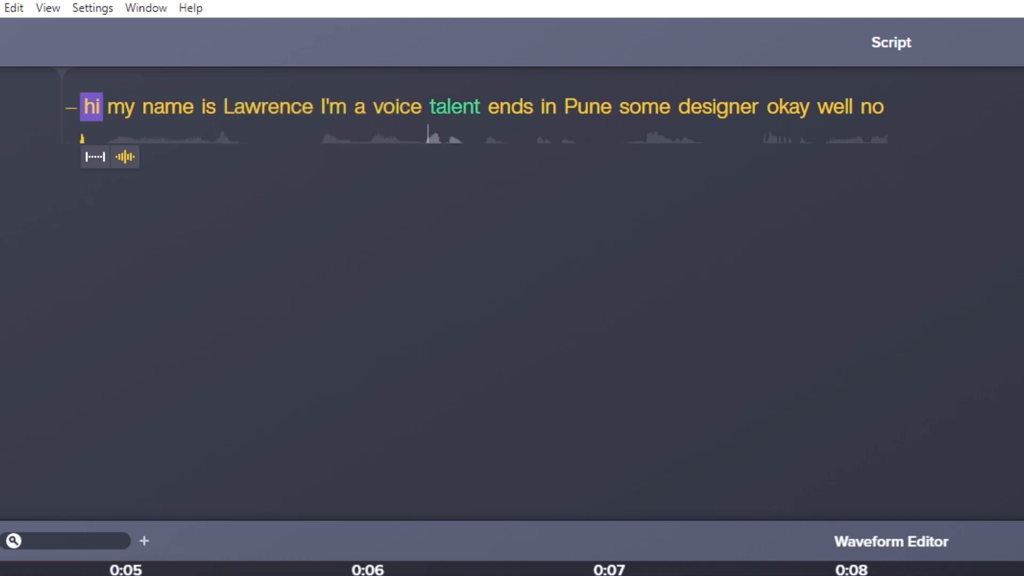
{"action": "key", "text": "space"}
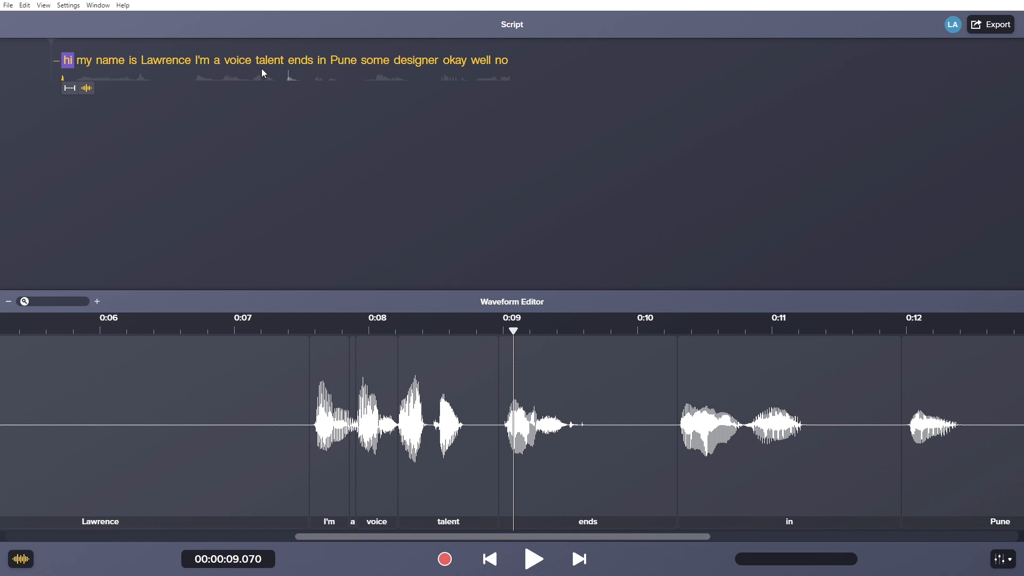
Step: Examine the editing, view and window commands and the audio input, playback behavior and default file storage settings
{"action": "left_click", "coordinate": [24, 6]}
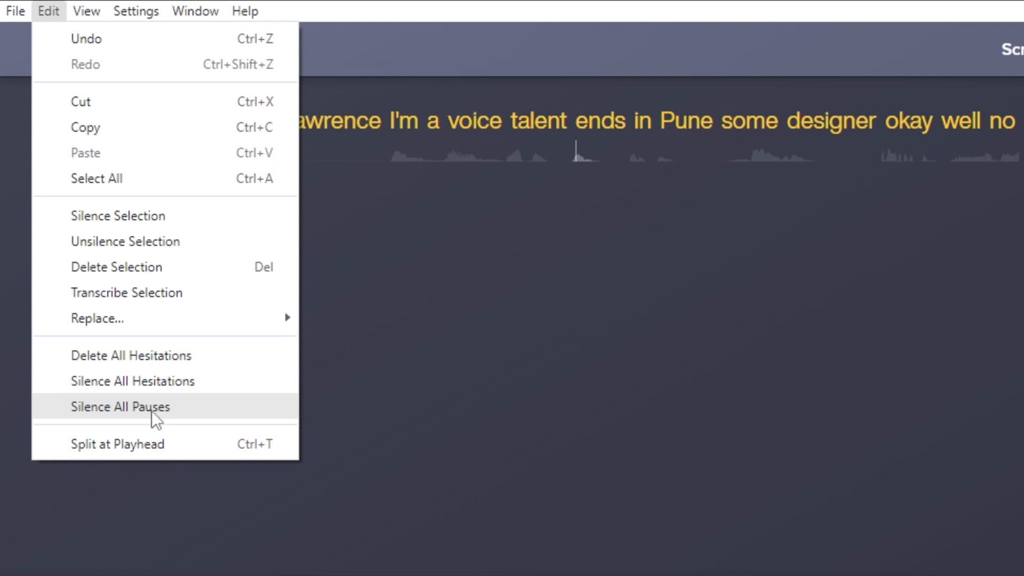
{"action": "mouse_move", "coordinate": [85, 11]}
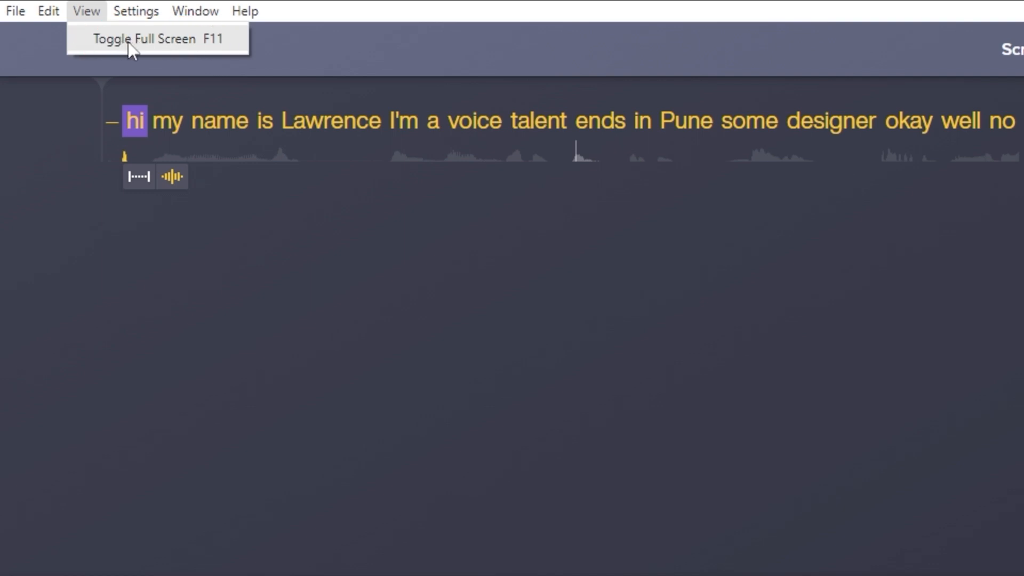
{"action": "mouse_move", "coordinate": [205, 10]}
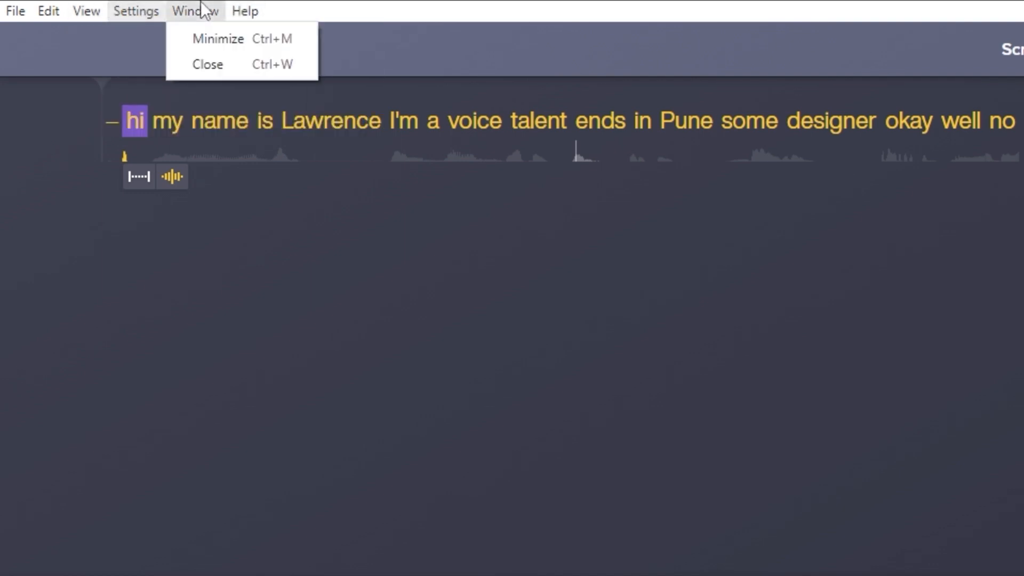
{"action": "mouse_move", "coordinate": [158, 10]}
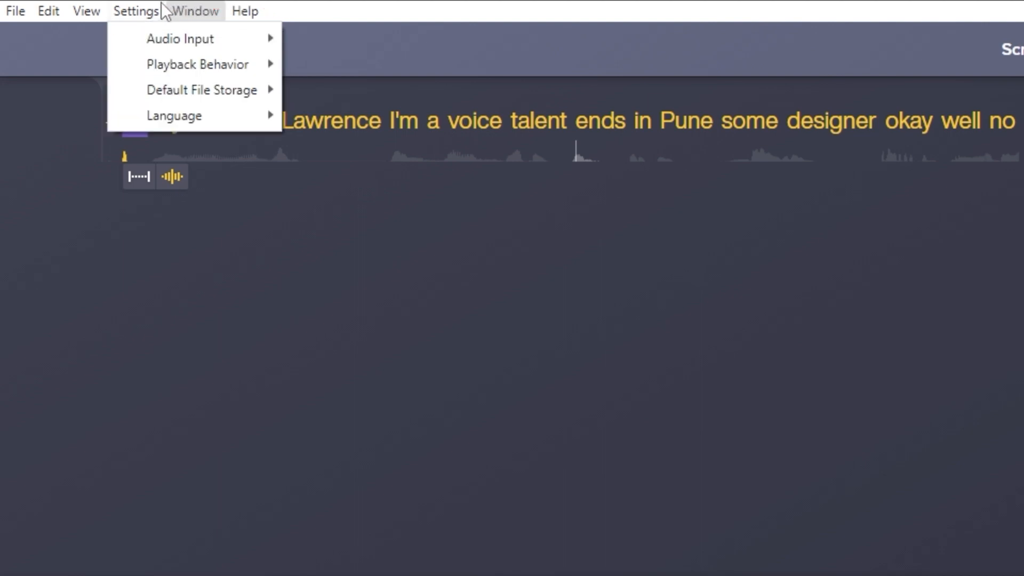
{"action": "mouse_move", "coordinate": [157, 46]}
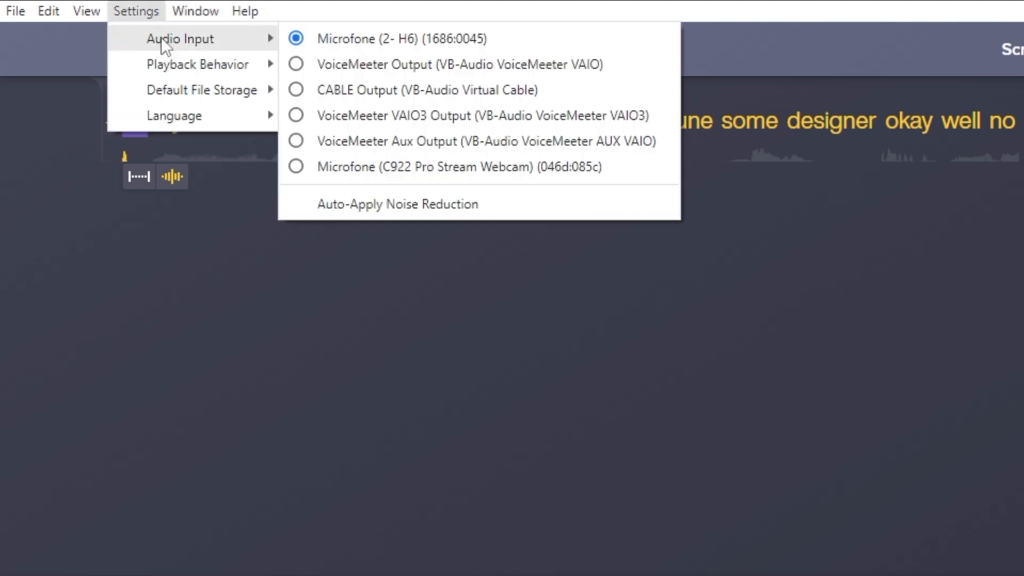
{"action": "mouse_move", "coordinate": [160, 68]}
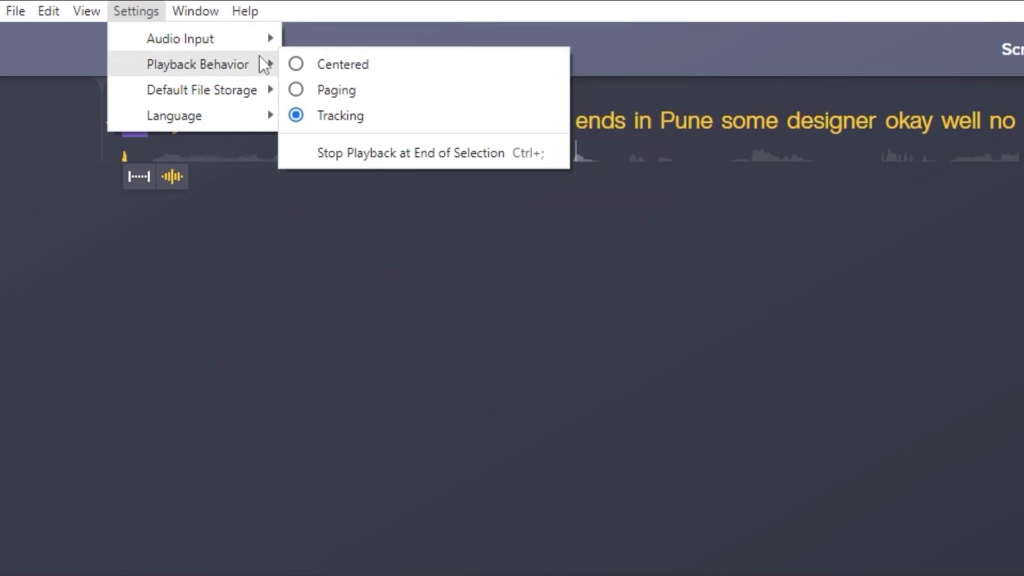
{"action": "mouse_move", "coordinate": [224, 85]}
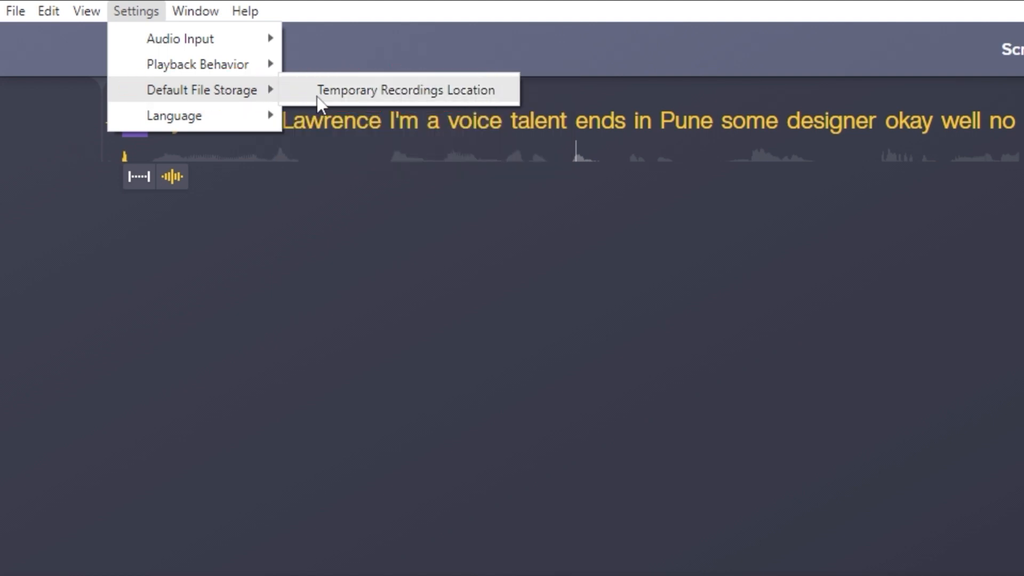
Step: View the help options and the About Audiate version information, and close the information dialog
{"action": "mouse_move", "coordinate": [255, 4]}
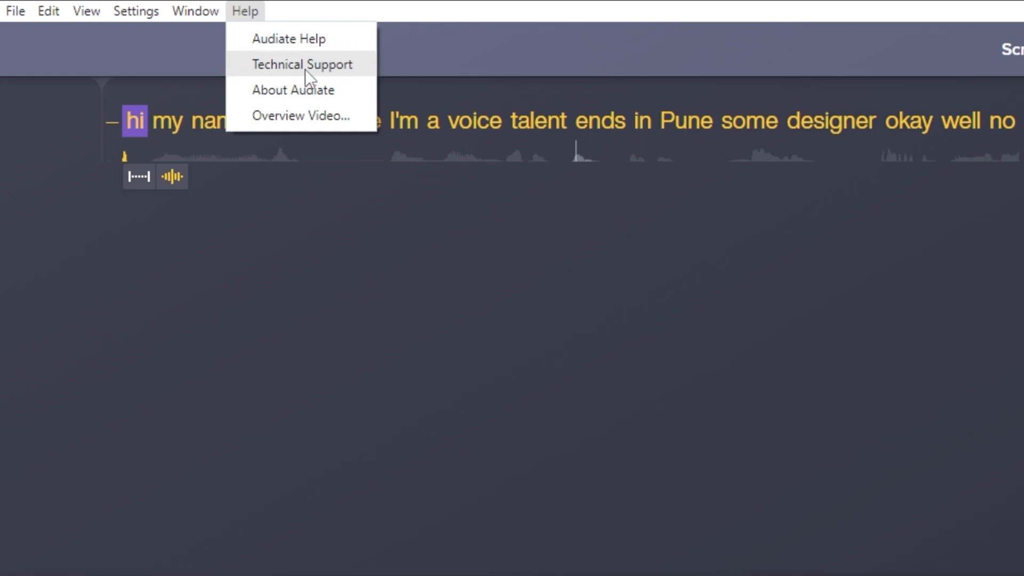
{"action": "left_click", "coordinate": [305, 92]}
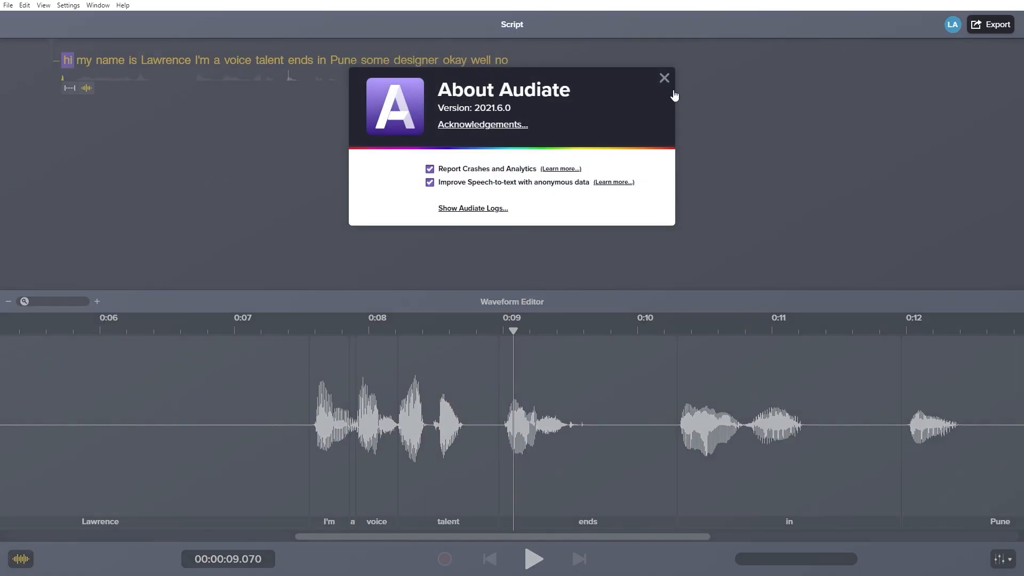
{"action": "left_click", "coordinate": [666, 79]}
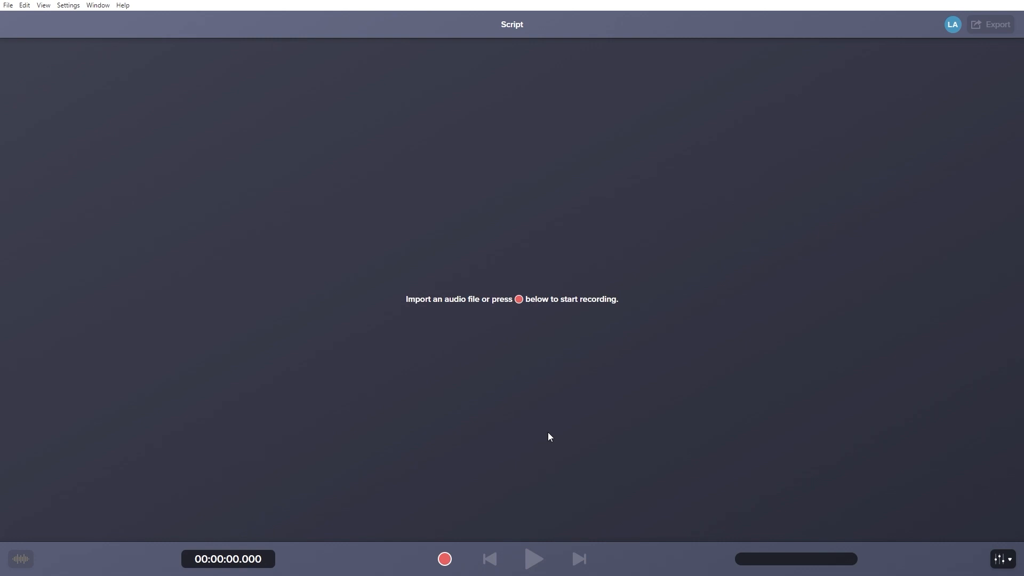
Step: Record a Portuguese narration with a short introduction, the poem excerpt and a closing remark, and stop the recording
{"action": "left_click", "coordinate": [446, 558]}
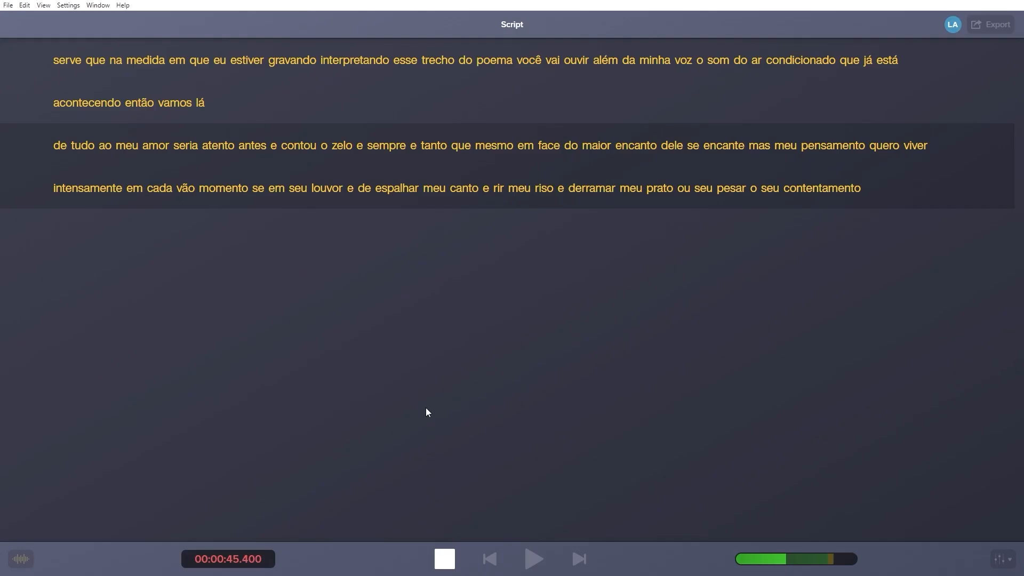
{"action": "left_click", "coordinate": [446, 560]}
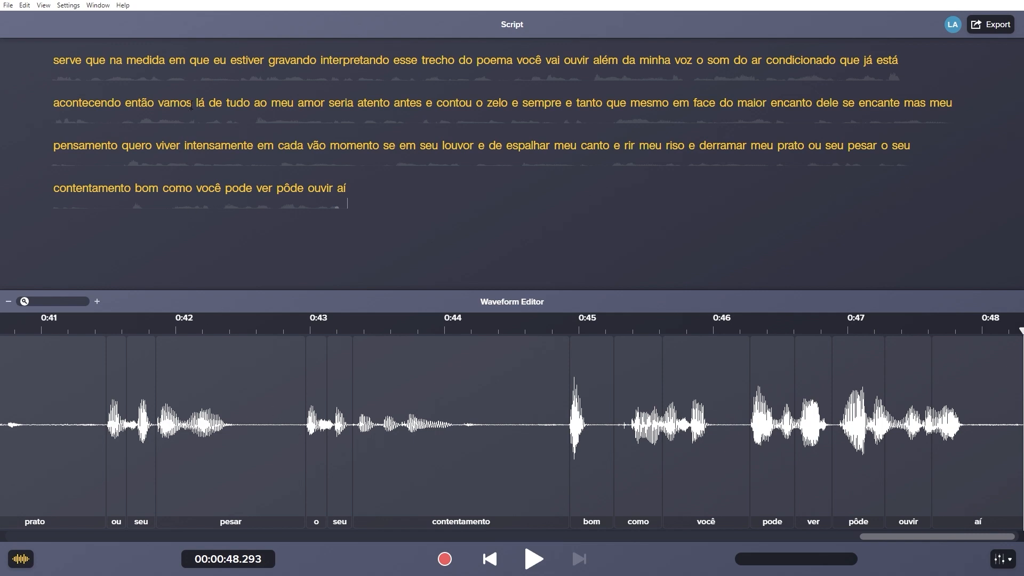
Step: Delete the opening passage from "serve" to "vamos lá" and the closing passage from "bom" to "aí"
{"action": "left_click_drag", "start_coordinate": [206, 105], "coordinate": [55, 64]}
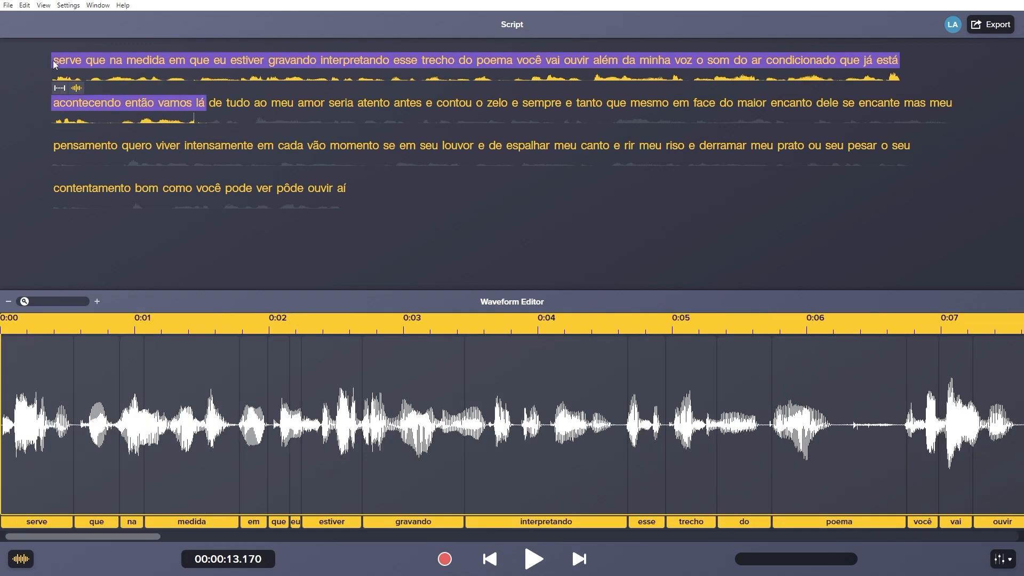
{"action": "key", "text": "Delete"}
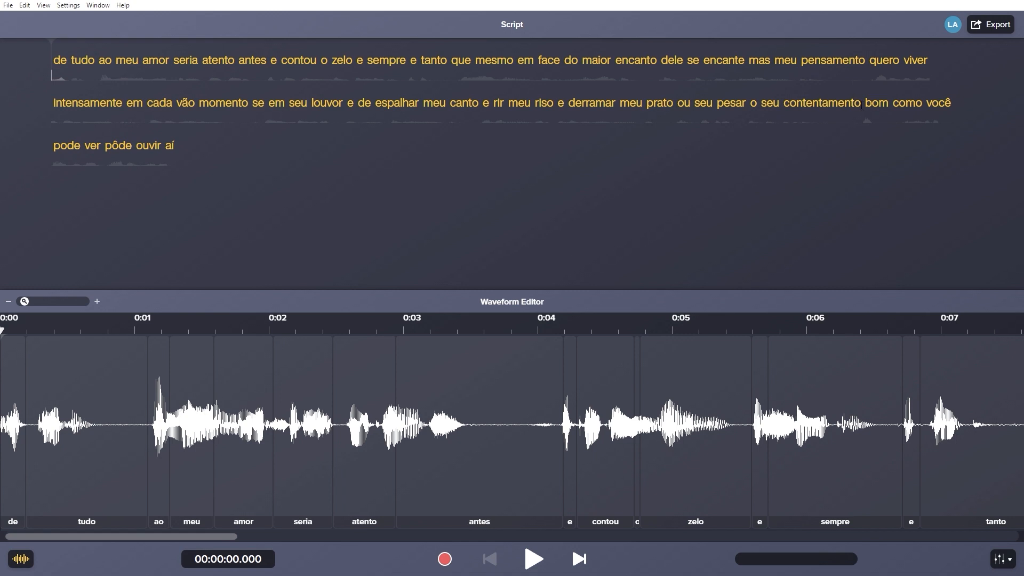
{"action": "left_click_drag", "start_coordinate": [863, 105], "coordinate": [921, 147]}
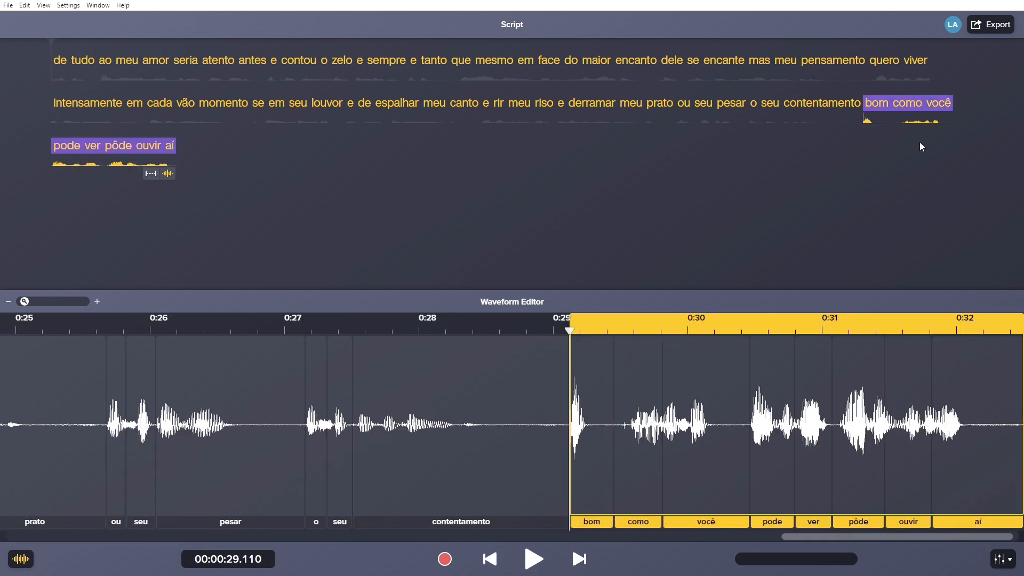
{"action": "key", "text": "Delete"}
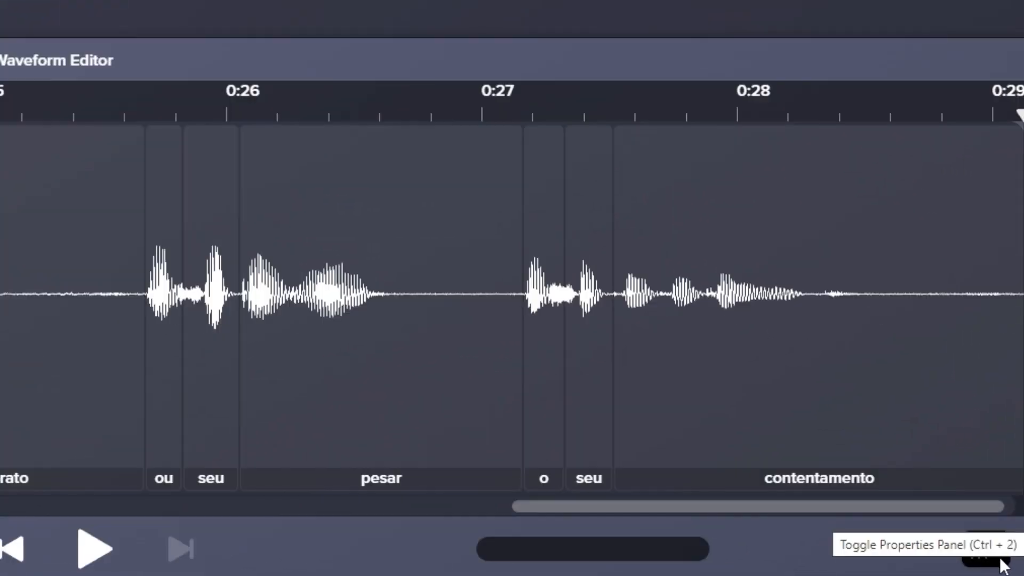
Step: Review the available audio effects, add Remove Noise to the poem narration and set its Processing to 0
{"action": "left_click", "coordinate": [1000, 562]}
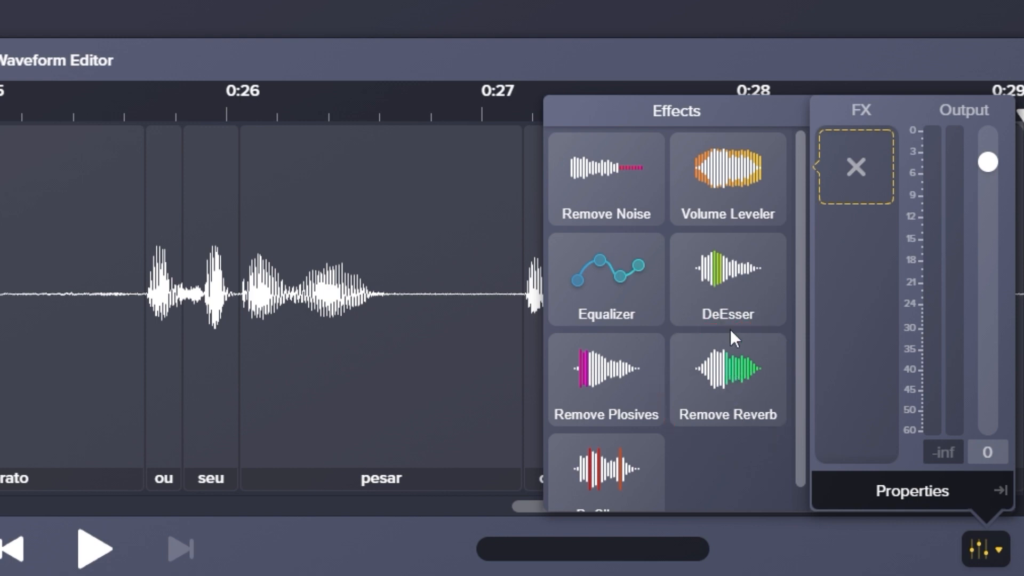
{"action": "scroll", "coordinate": [619, 438], "scroll_direction": "down", "scroll_amount": 1}
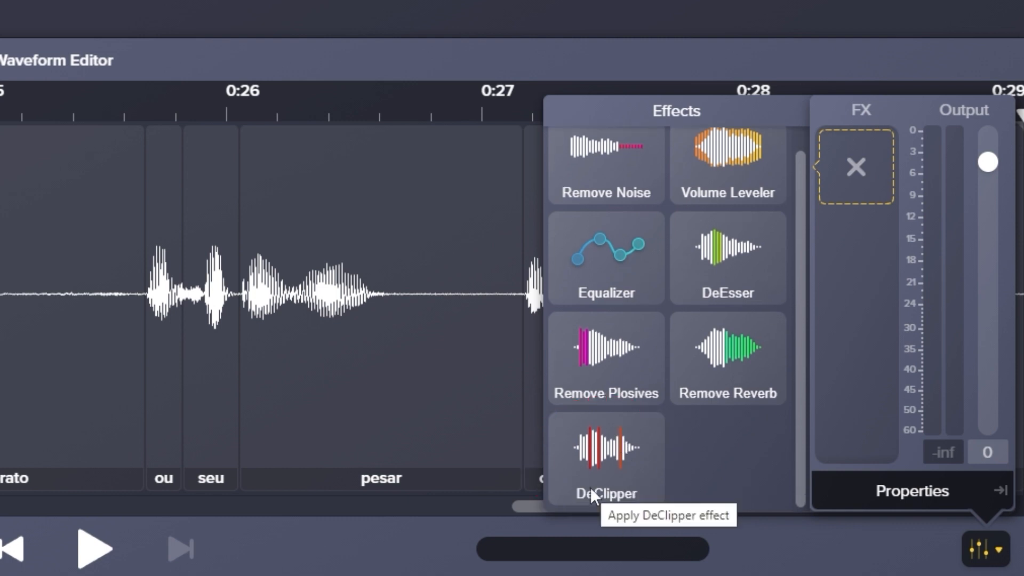
{"action": "scroll", "coordinate": [591, 490], "scroll_direction": "up", "scroll_amount": 1}
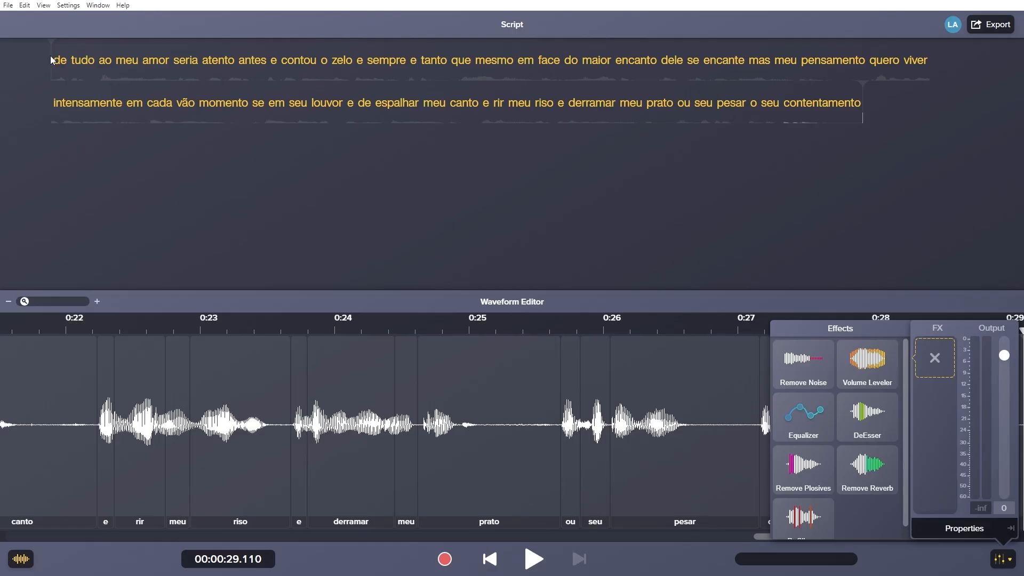
{"action": "double_click", "coordinate": [52, 59]}
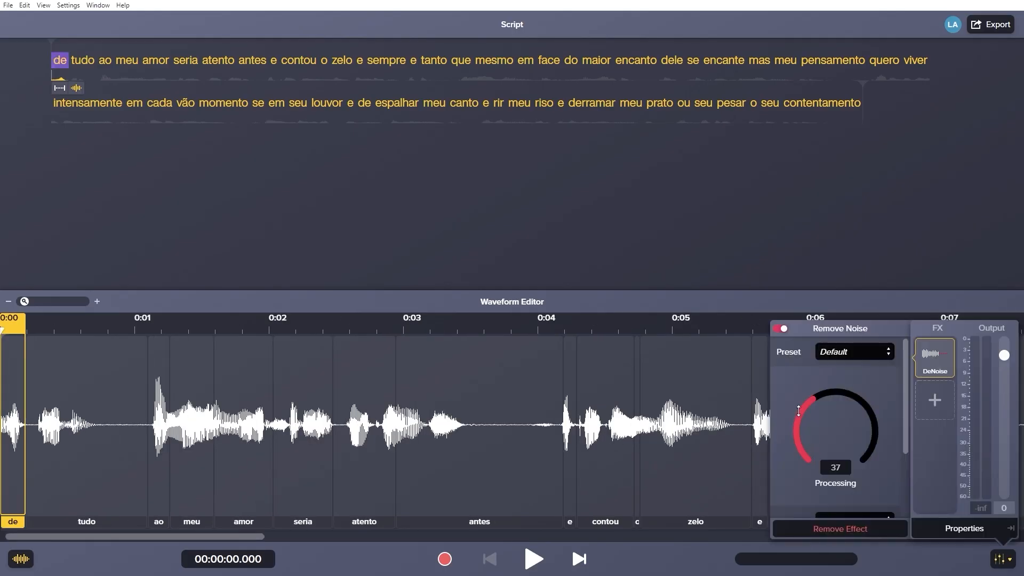
{"action": "left_click_drag", "start_coordinate": [798, 410], "coordinate": [794, 433]}
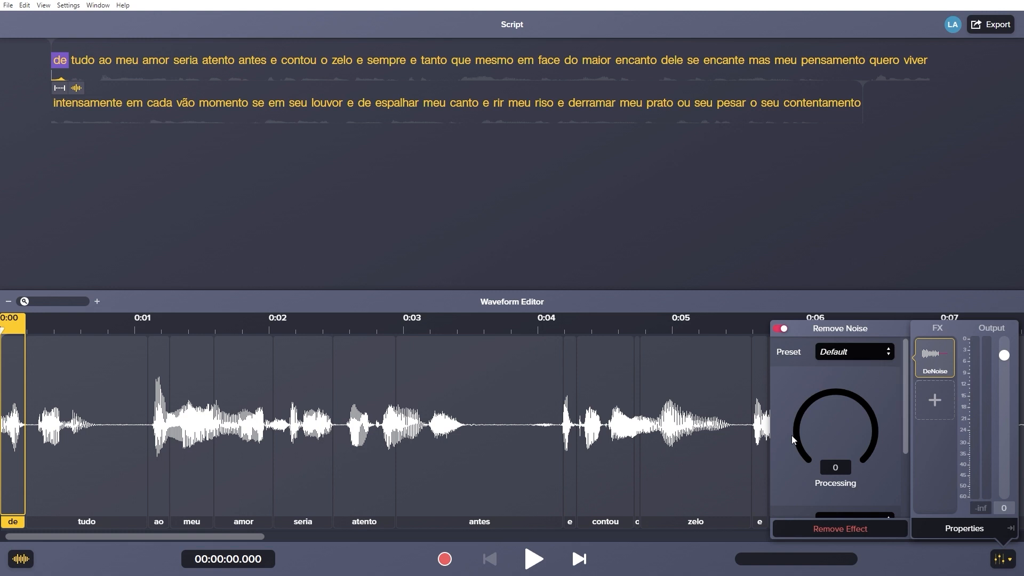
Step: Play the poem from "de" while varying the noise removal Processing through 23, 62 and 100 and back to around 34
{"action": "left_click", "coordinate": [532, 563]}
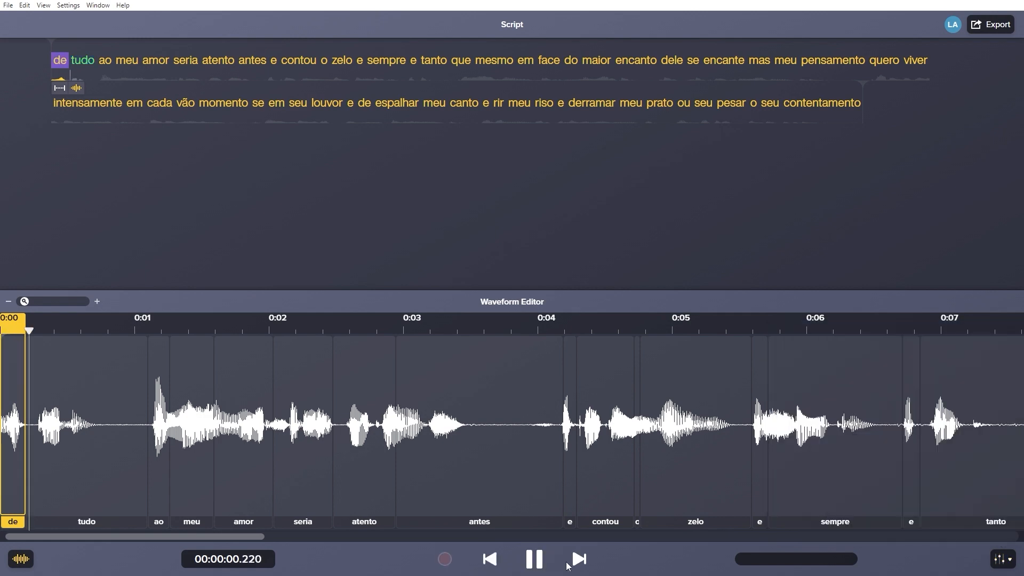
{"action": "left_click", "coordinate": [1004, 561]}
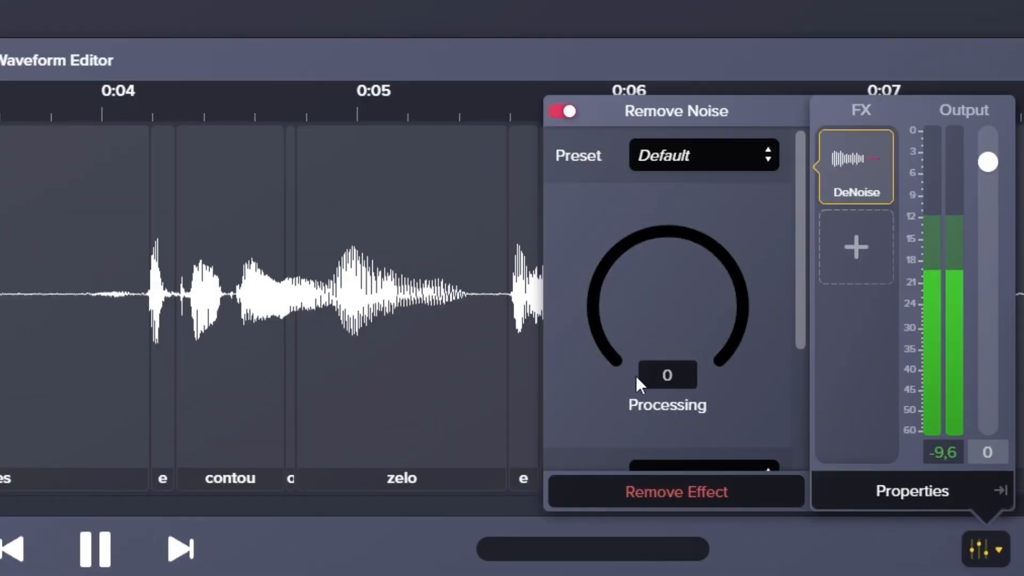
{"action": "left_click_drag", "start_coordinate": [616, 361], "coordinate": [606, 337]}
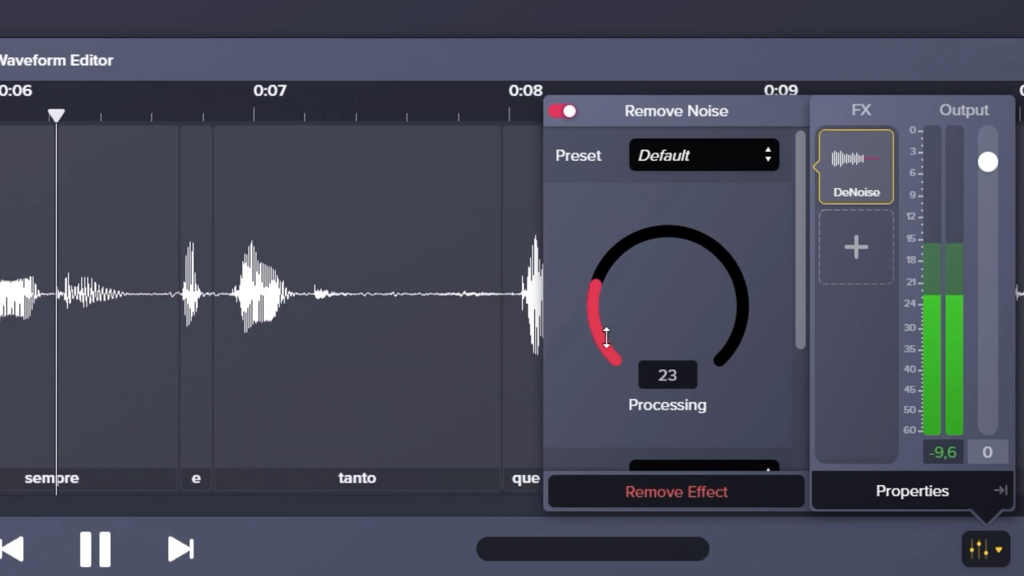
{"action": "left_click_drag", "start_coordinate": [606, 337], "coordinate": [622, 297]}
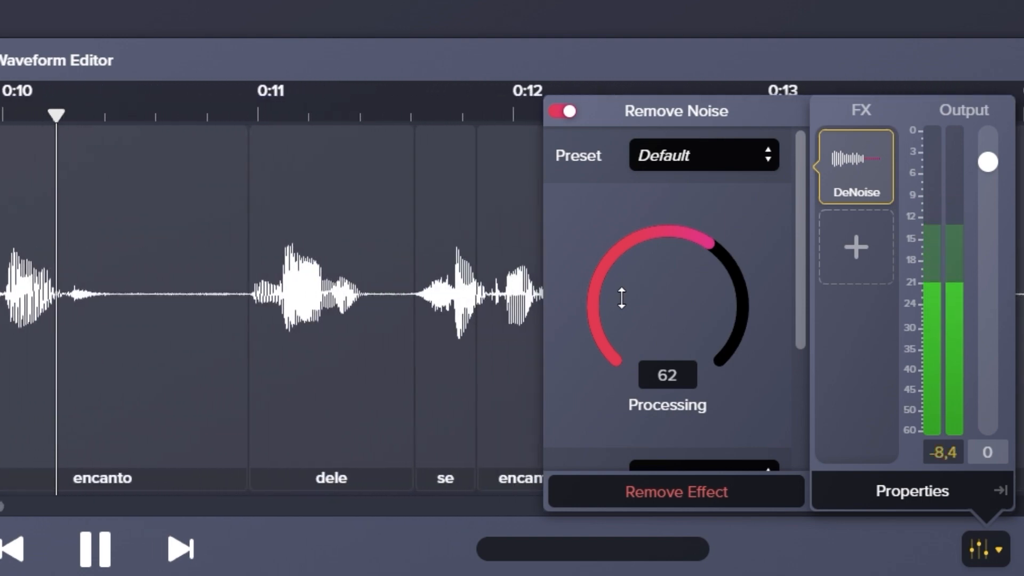
{"action": "left_click_drag", "start_coordinate": [621, 297], "coordinate": [643, 252]}
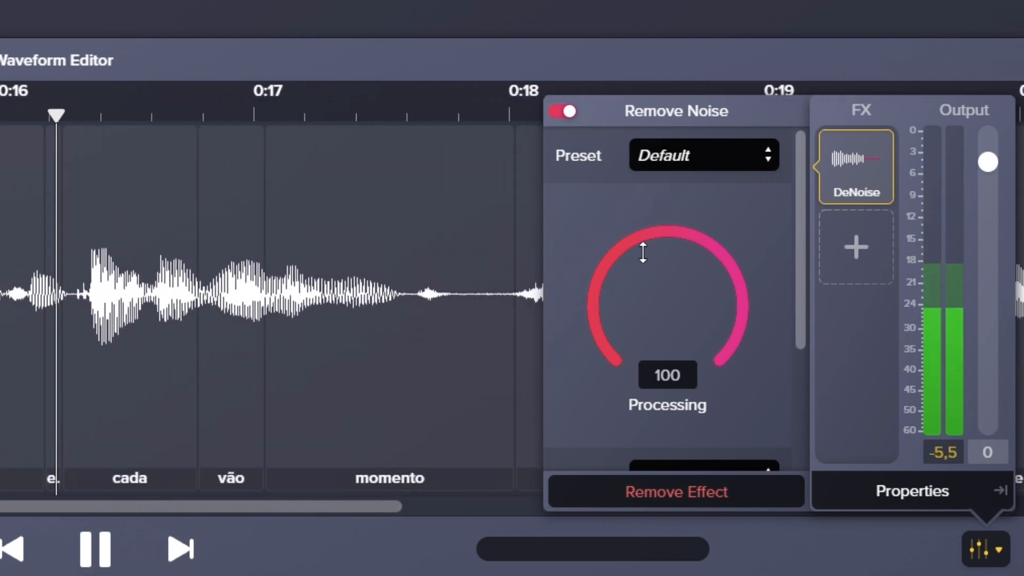
{"action": "left_click_drag", "start_coordinate": [642, 253], "coordinate": [605, 325]}
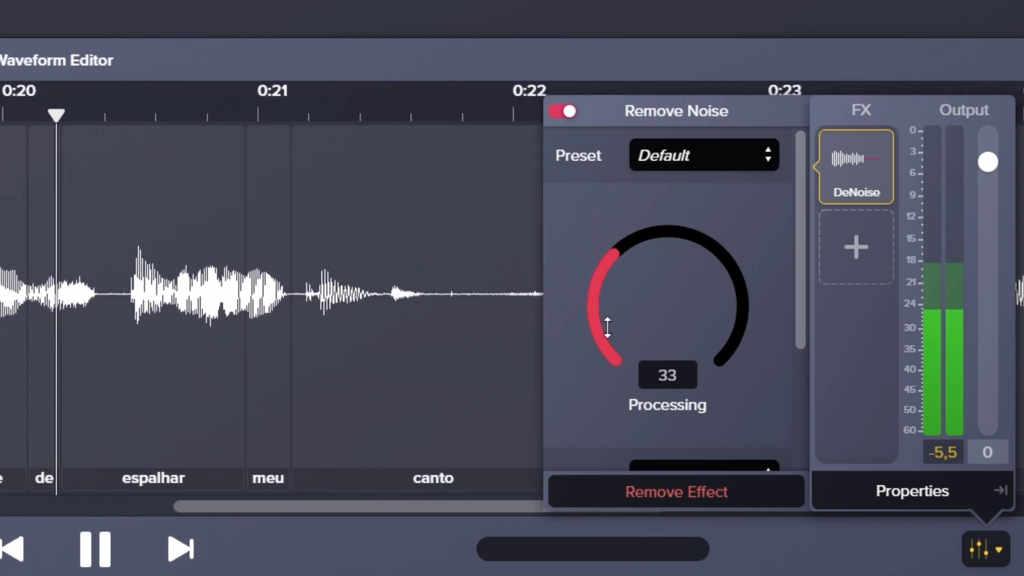
{"action": "left_click_drag", "start_coordinate": [608, 328], "coordinate": [607, 326]}
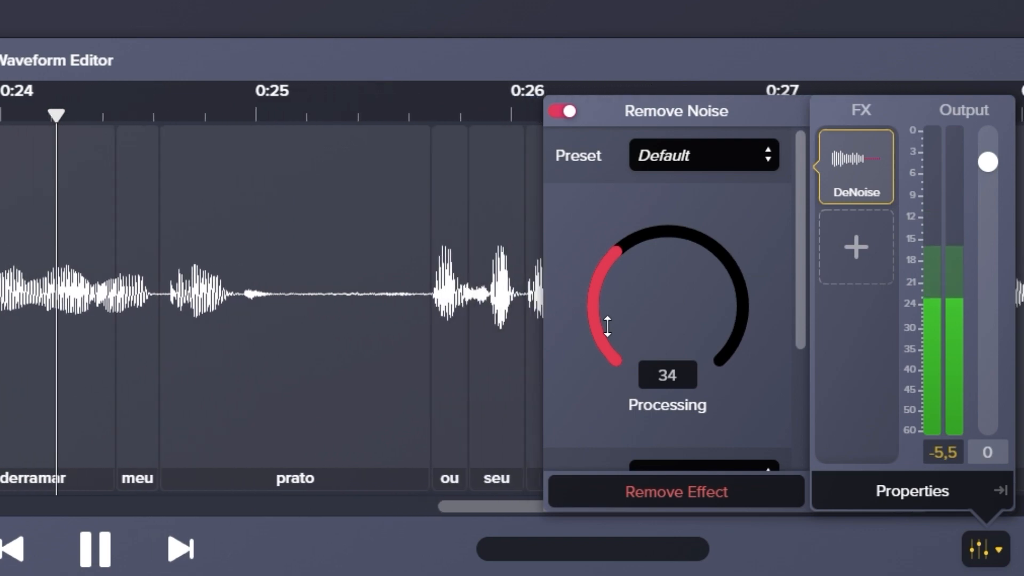
{"action": "mouse_move", "coordinate": [608, 328]}
{"action": "left_mouse_down"}
{"action": "mouse_move", "coordinate": [605, 347]}
{"action": "mouse_move", "coordinate": [614, 303]}
{"action": "mouse_move", "coordinate": [604, 312]}
{"action": "left_mouse_up"}
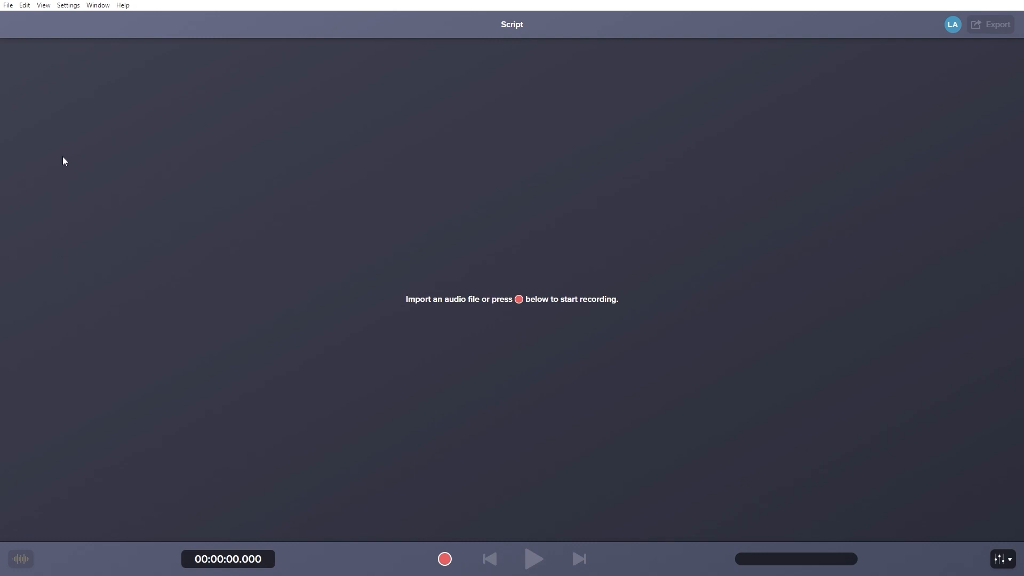
Step: Set the transcription language to Brazilian Portuguese for the empty project
{"action": "left_click", "coordinate": [70, 7]}
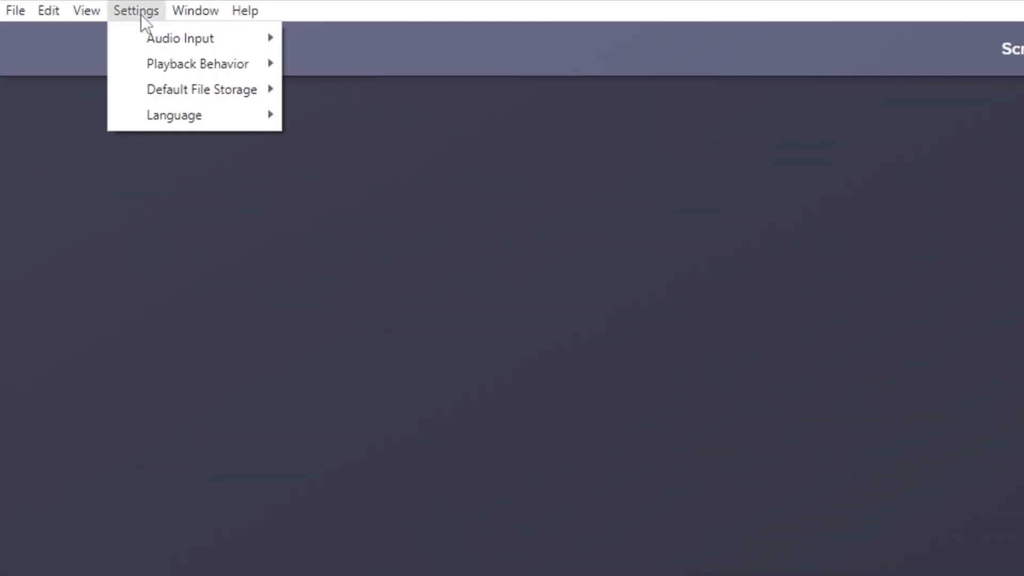
{"action": "mouse_move", "coordinate": [245, 114]}
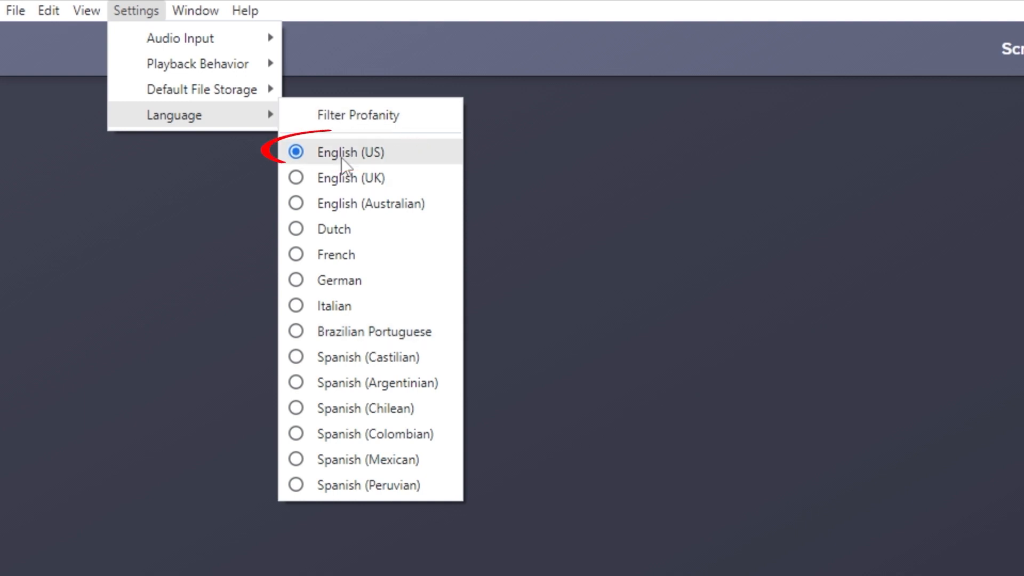
{"action": "left_click", "coordinate": [368, 331]}
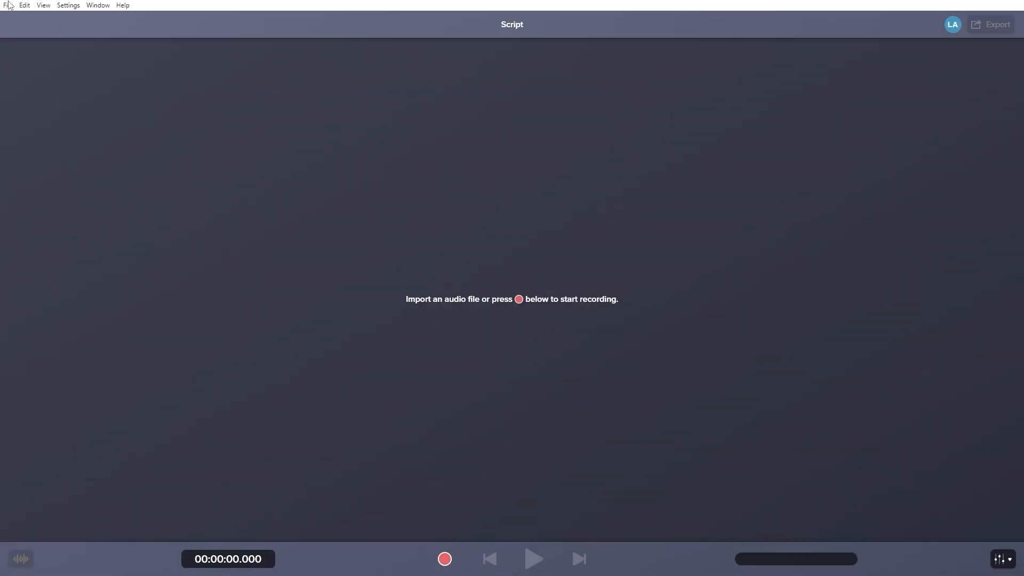
Step: Import an existing Portuguese audio recording into the empty project for transcription and play it back
{"action": "left_click", "coordinate": [8, 5]}
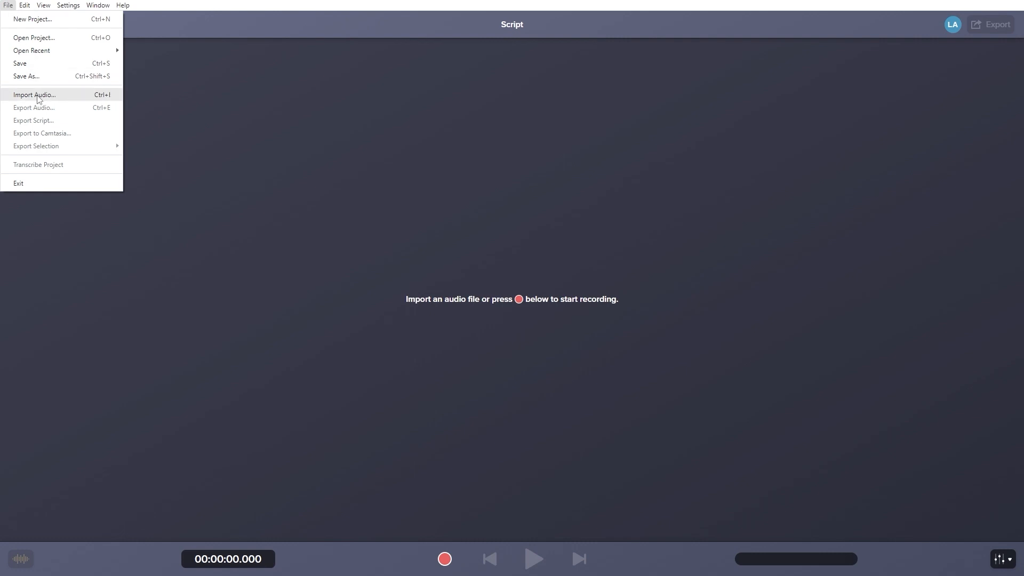
{"action": "left_click", "coordinate": [35, 95]}
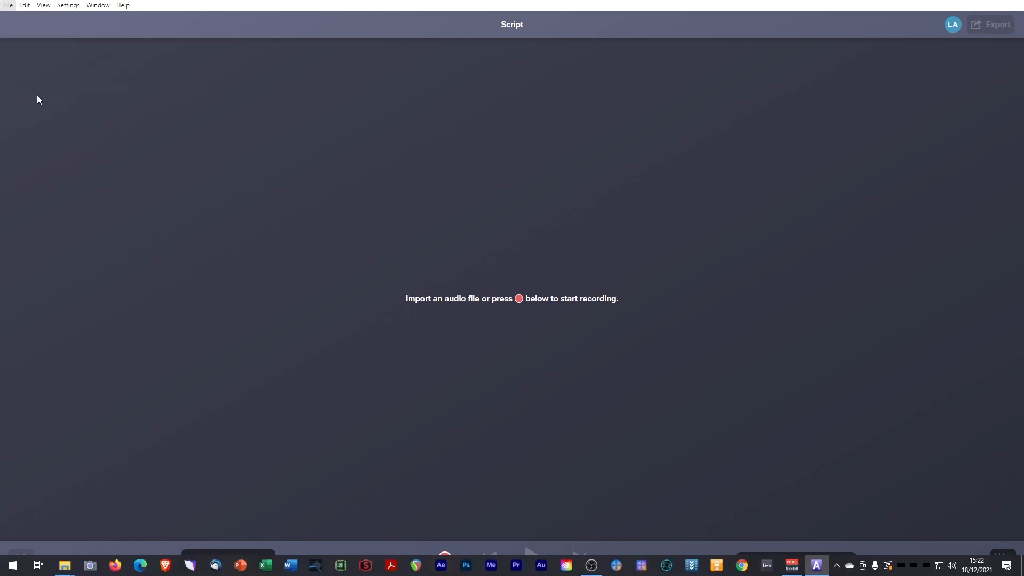
{"action": "double_click", "coordinate": [388, 80]}
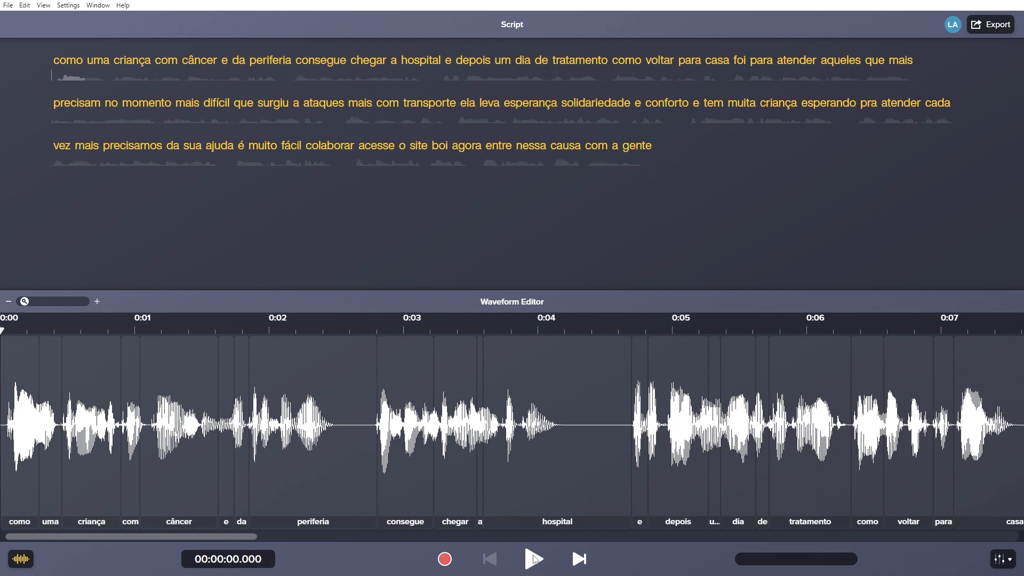
{"action": "left_click", "coordinate": [533, 557]}
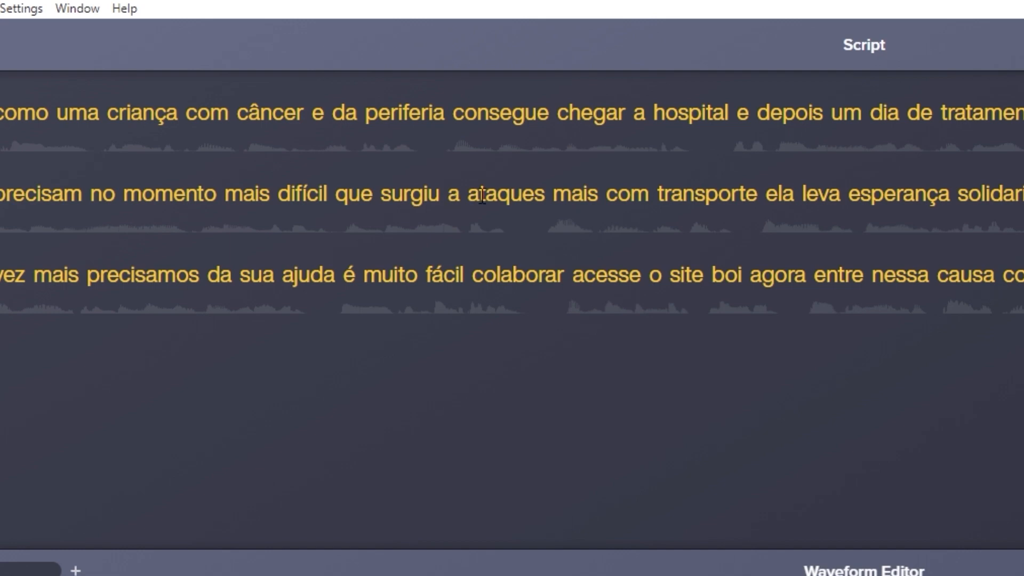
Step: Correct the transcript word "ataques" after "surgiu a" with the custom word "Aphas"
{"action": "double_click", "coordinate": [507, 192]}
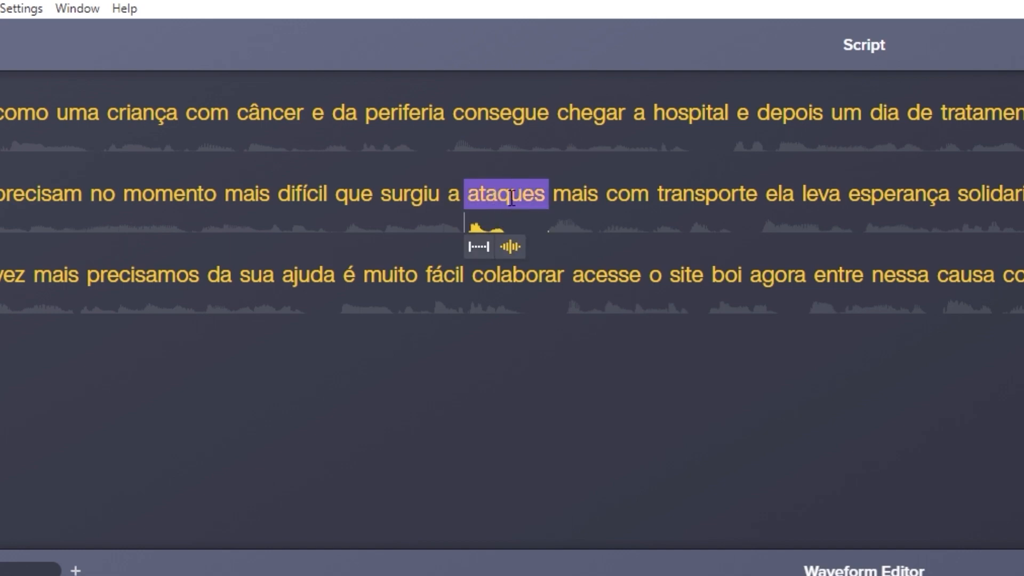
{"action": "right_click", "coordinate": [514, 191]}
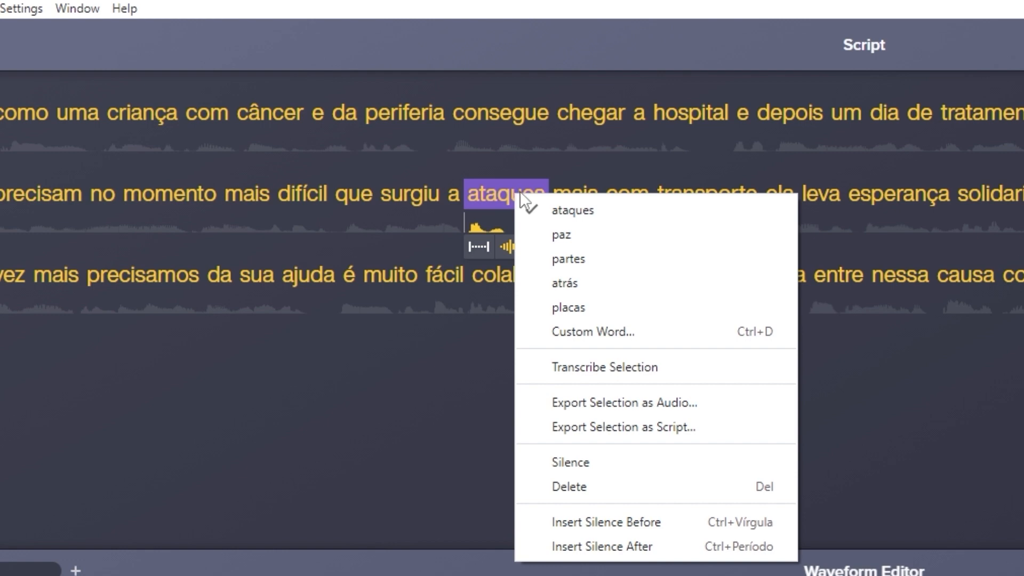
{"action": "left_click", "coordinate": [620, 336]}
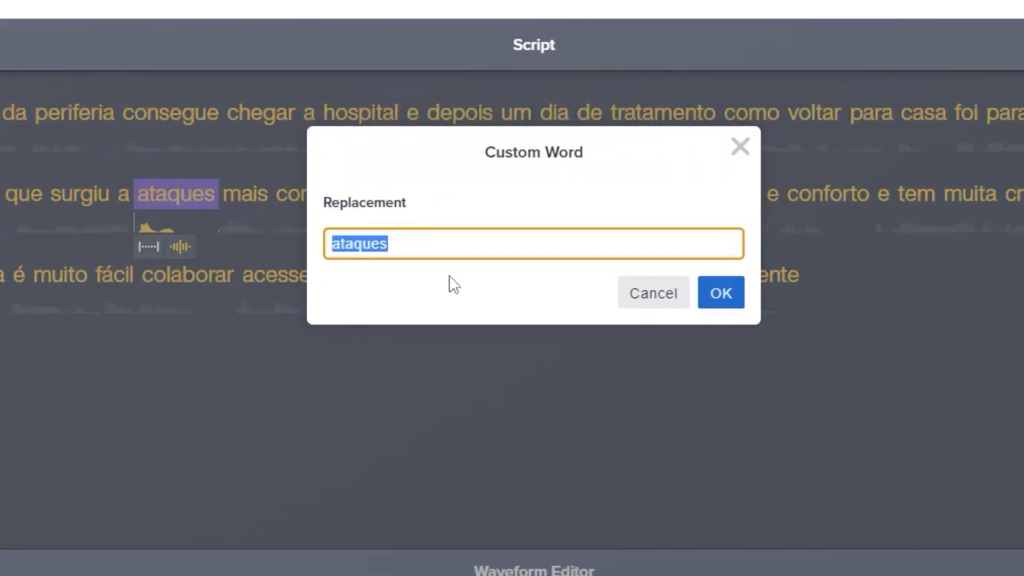
{"action": "type", "text": "Aph"}
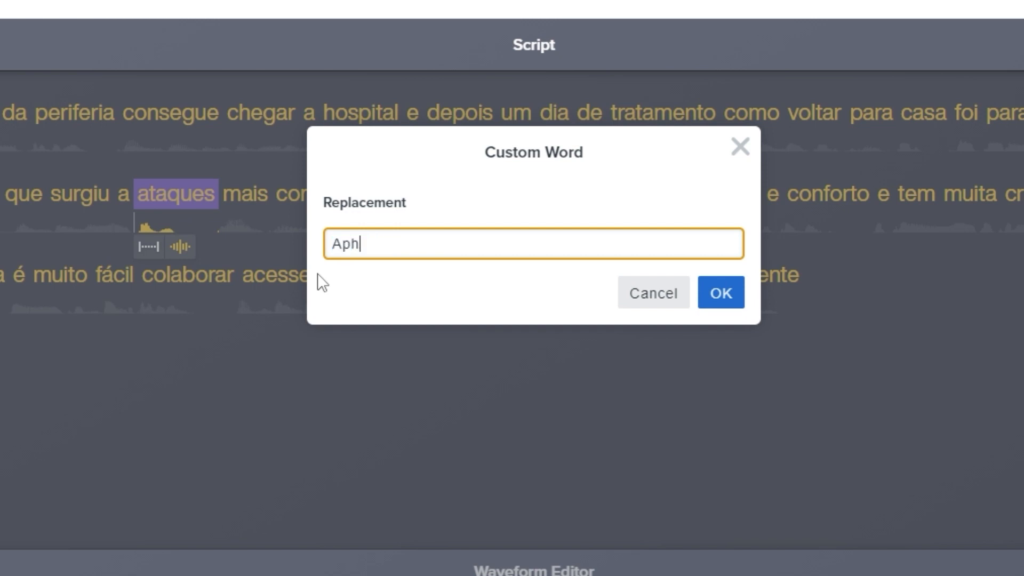
{"action": "type", "text": "as"}
{"action": "left_click", "coordinate": [728, 291]}
{"action": "double_click", "coordinate": [79, 202]}
{"action": "double_click", "coordinate": [140, 199]}
{"action": "double_click", "coordinate": [122, 197]}
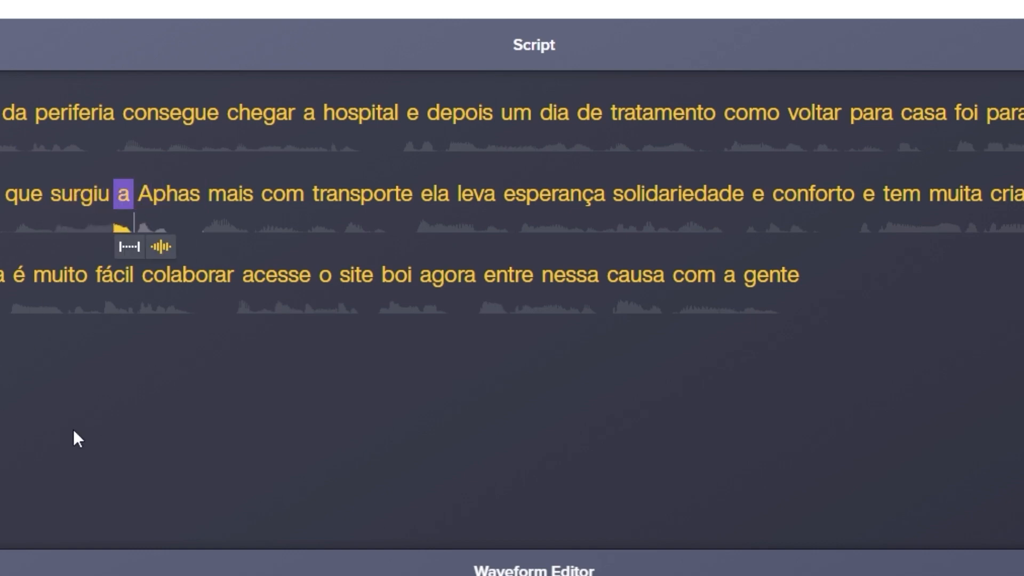
Step: Replace the transcript word "boi" after "site" with the custom word "Doe"
{"action": "double_click", "coordinate": [395, 281]}
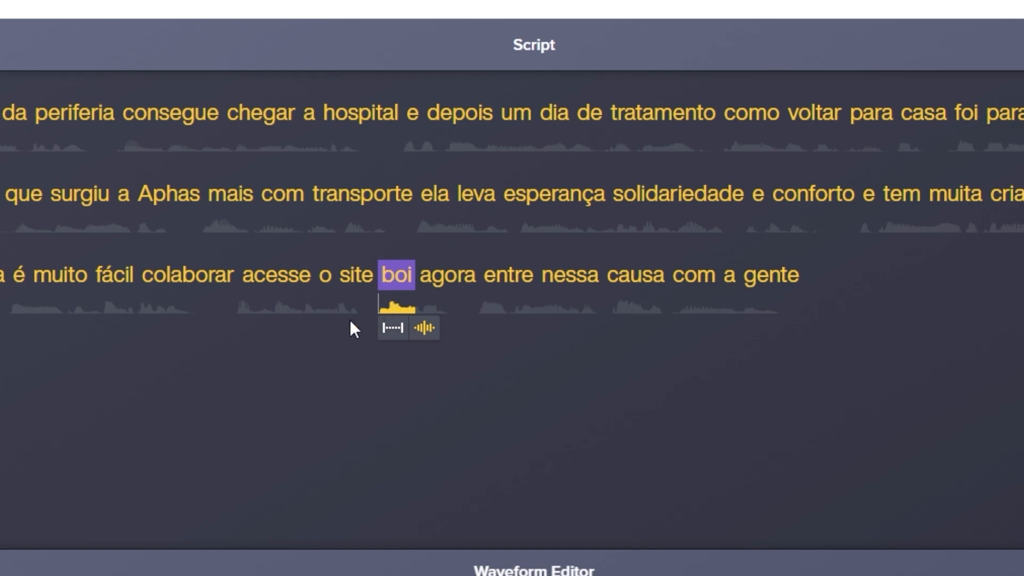
{"action": "right_click", "coordinate": [393, 265]}
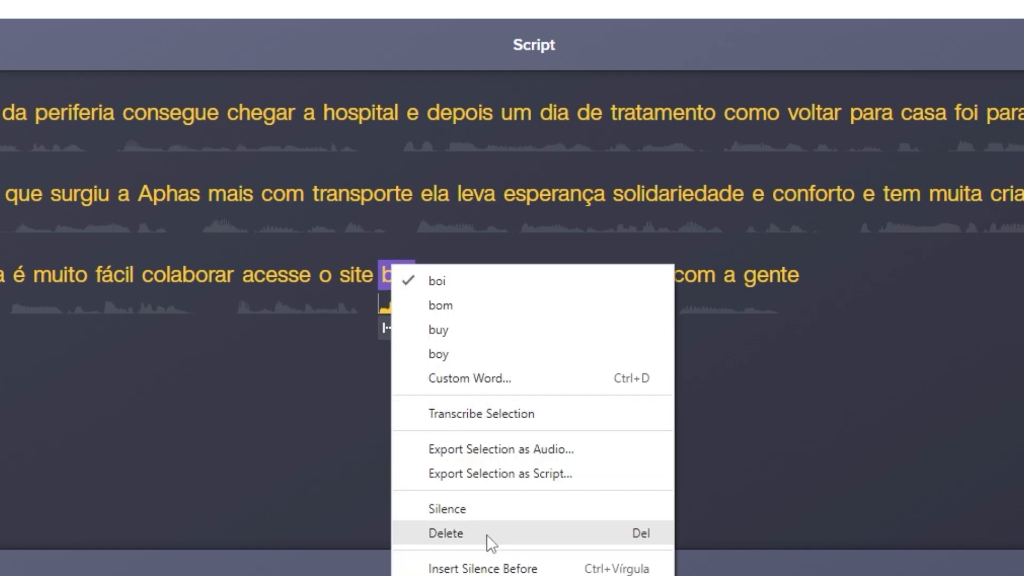
{"action": "left_click", "coordinate": [488, 376]}
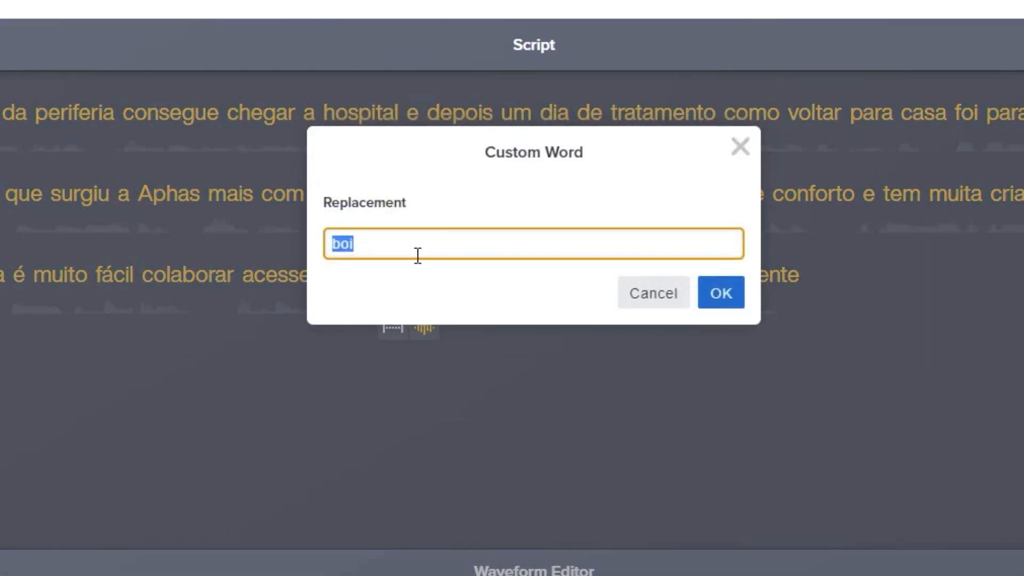
{"action": "type", "text": "Doe"}
{"action": "left_click", "coordinate": [719, 294]}
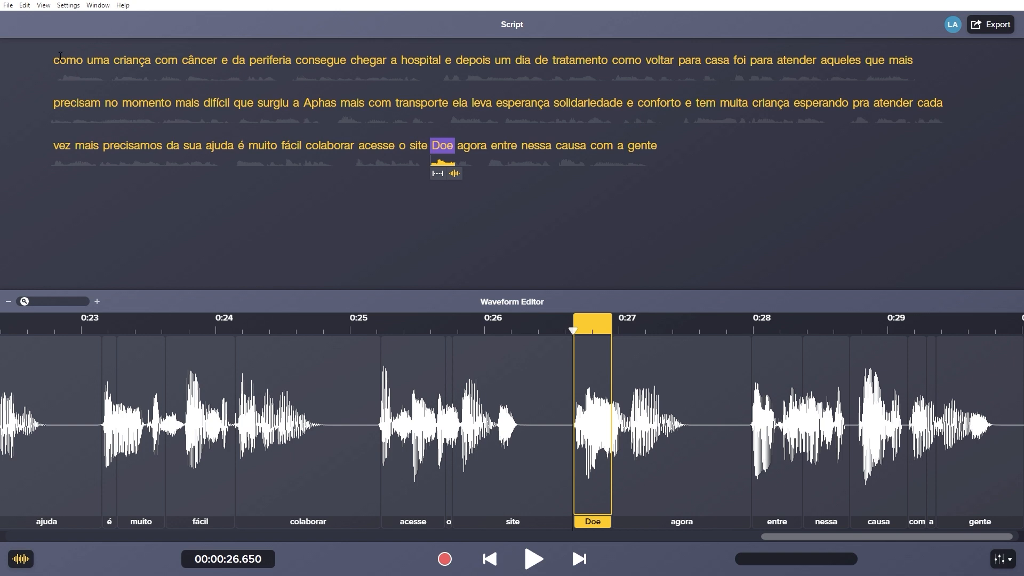
Step: Delete the passage "chegar a hospital e depois um dia de tratamento como" from the transcript
{"action": "left_click", "coordinate": [60, 57]}
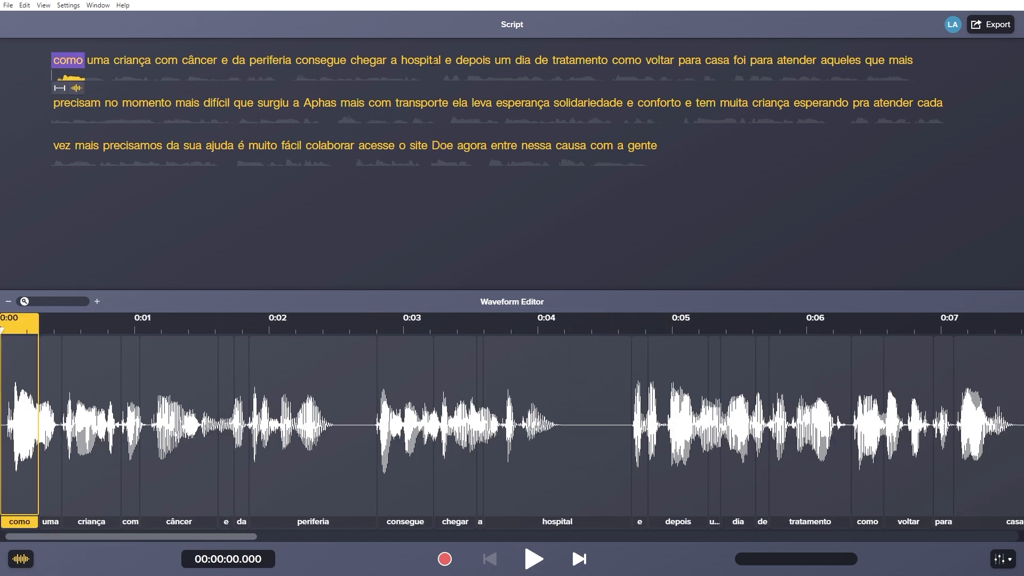
{"action": "left_click", "coordinate": [403, 63]}
{"action": "left_click", "coordinate": [394, 63]}
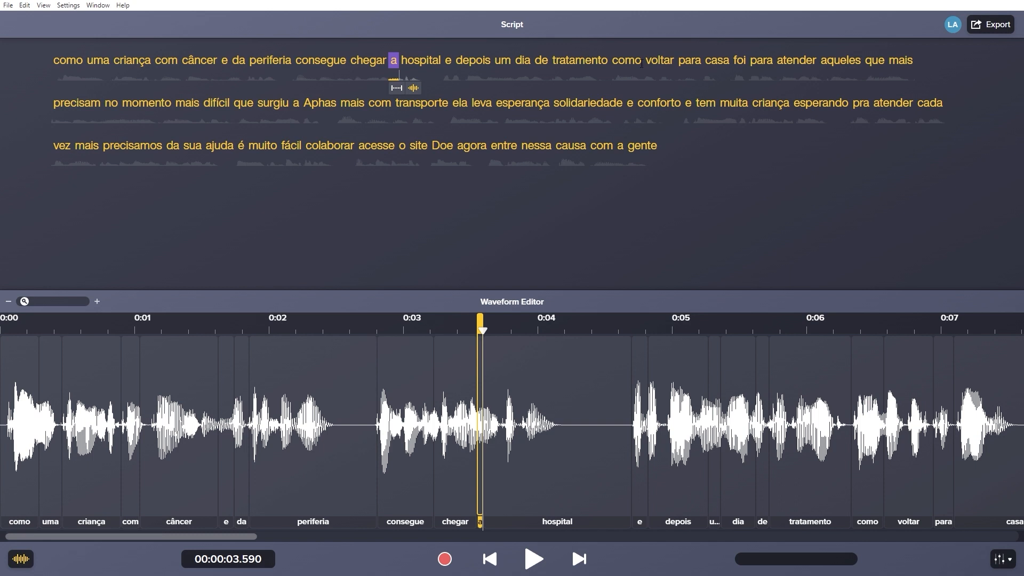
{"action": "left_click", "coordinate": [613, 61]}
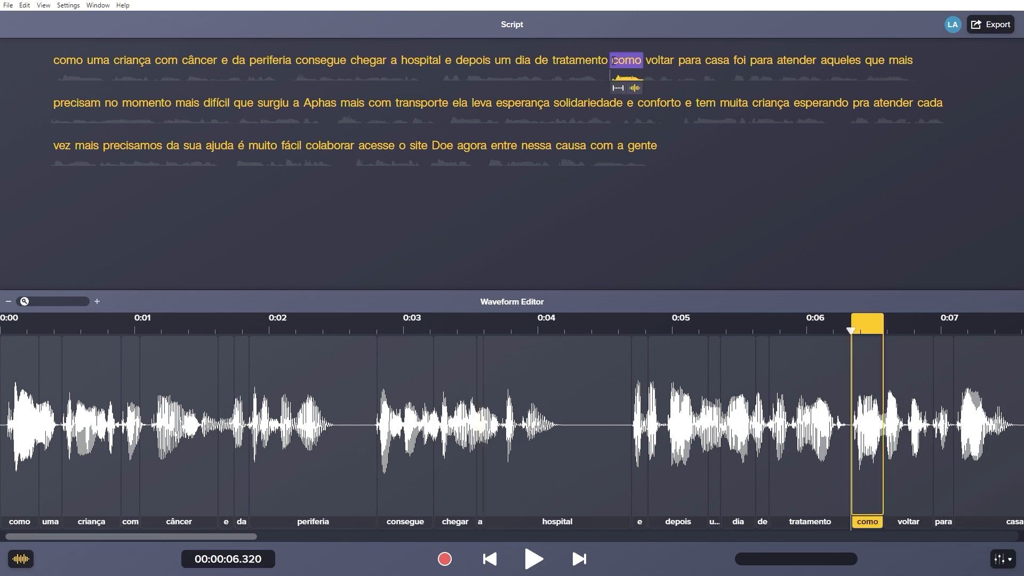
{"action": "left_click", "coordinate": [589, 61]}
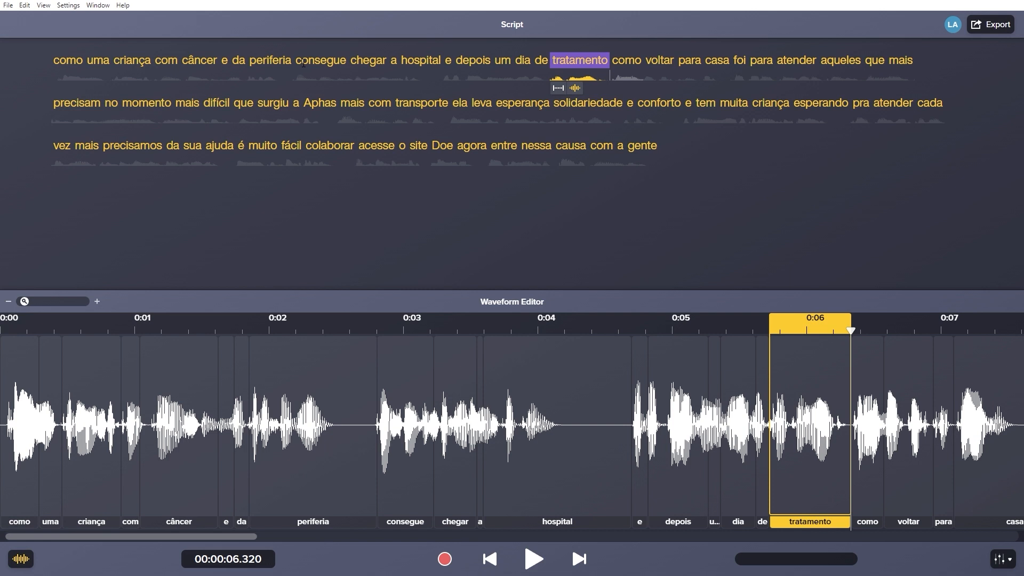
{"action": "left_click_drag", "start_coordinate": [357, 60], "coordinate": [634, 61]}
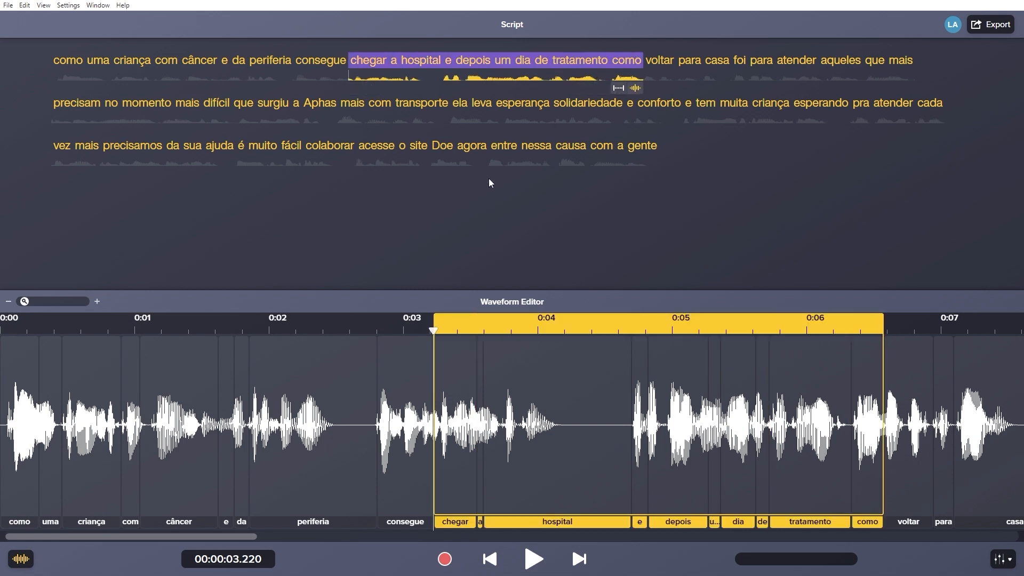
{"action": "key", "text": "Delete"}
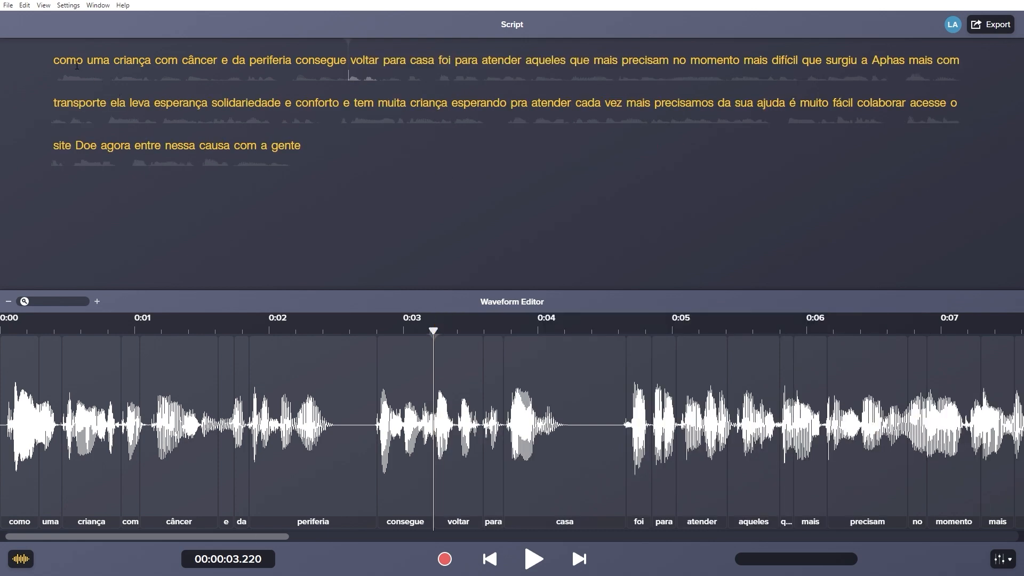
Step: Play the narration from the opening "como" across the cut before "voltar", and undo the passage deletion
{"action": "left_click", "coordinate": [67, 60]}
{"action": "left_click", "coordinate": [527, 560]}
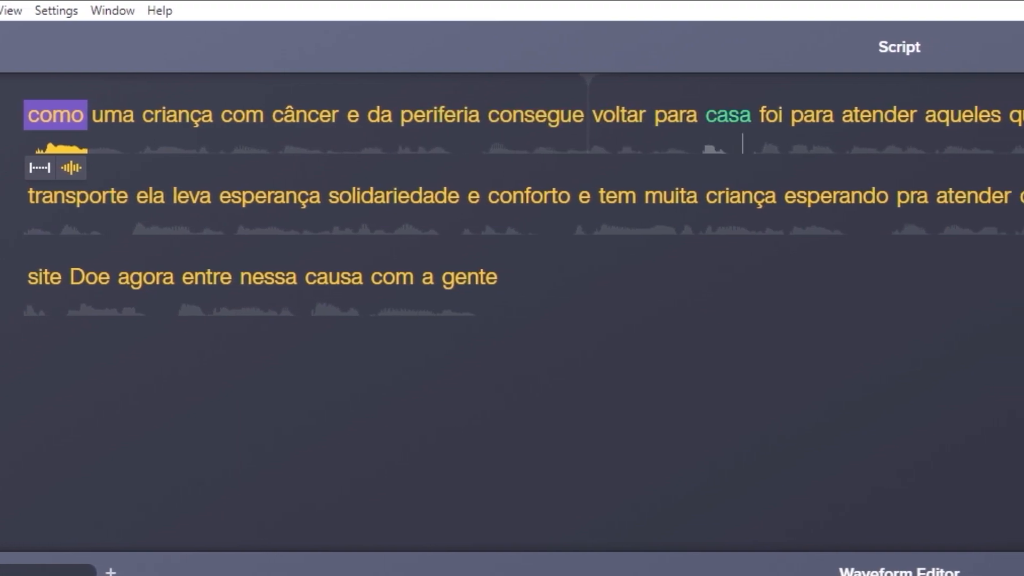
{"action": "left_click", "coordinate": [532, 558]}
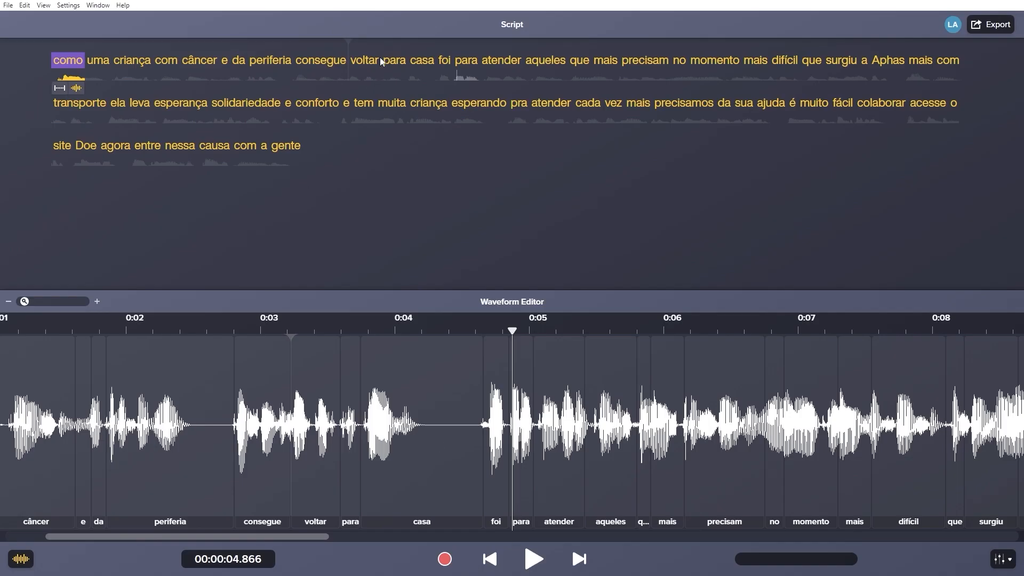
{"action": "left_click", "coordinate": [382, 68]}
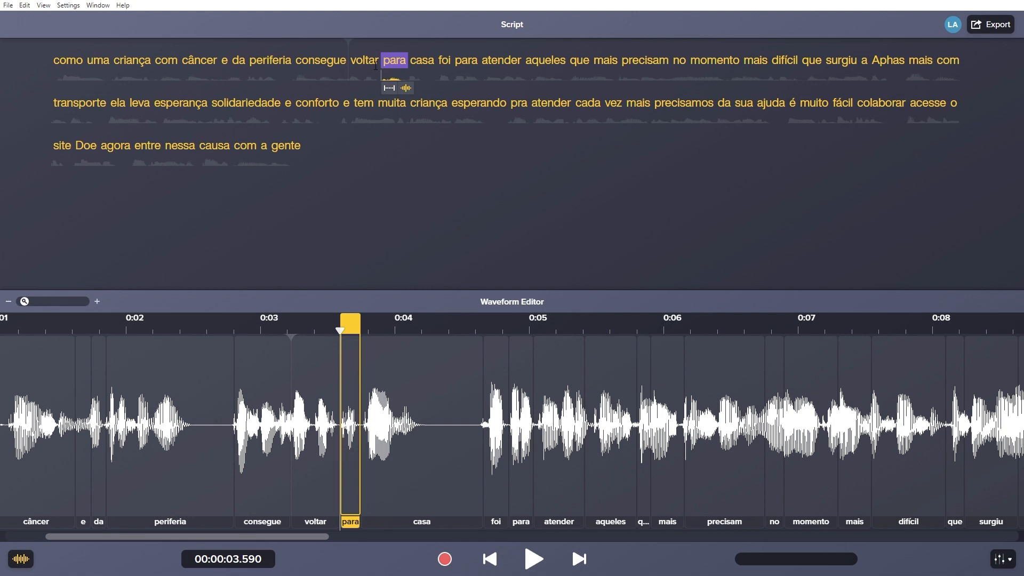
{"action": "key", "text": "ctrl+z"}
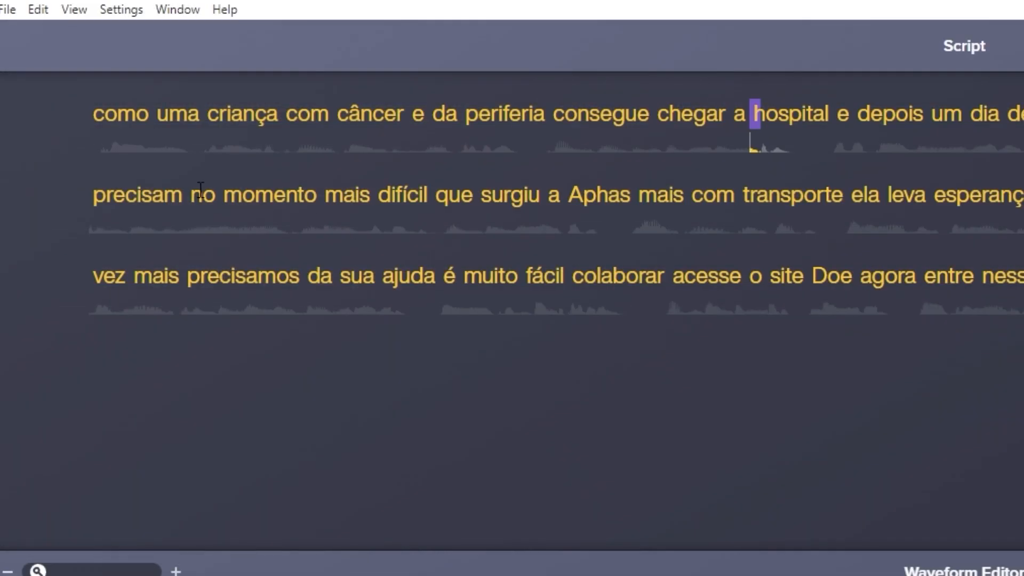
Step: Delete the passage "no momento mais difícil" after "precisam" and play the narration from "foi" across the cut
{"action": "left_click_drag", "start_coordinate": [188, 195], "coordinate": [402, 193]}
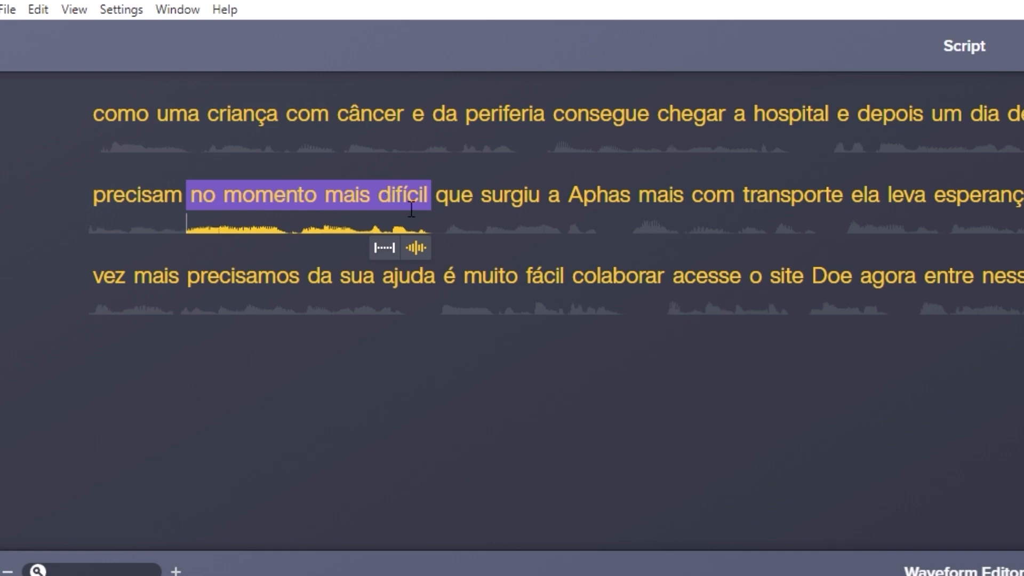
{"action": "key", "text": "BackSpace"}
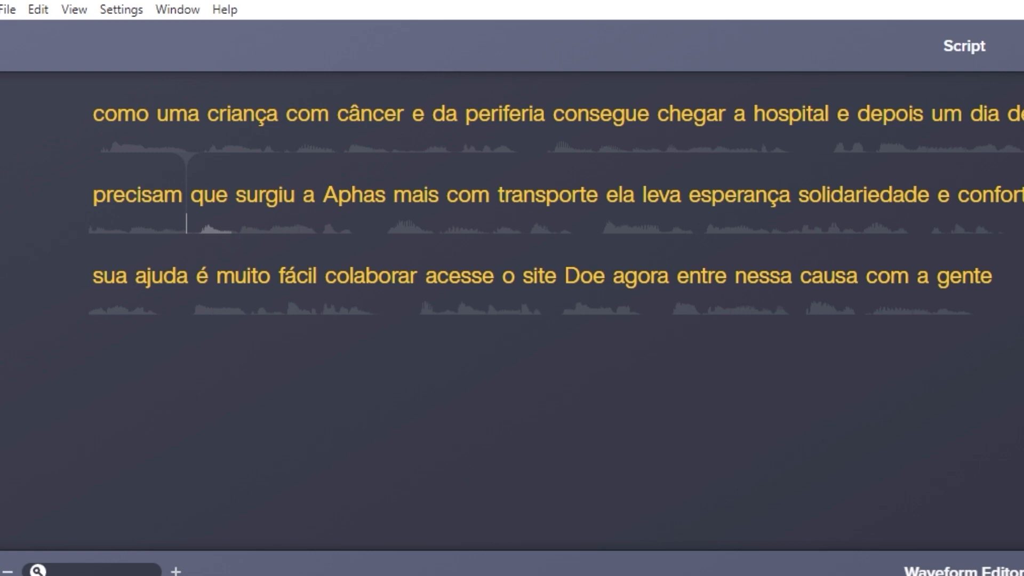
{"action": "left_click", "coordinate": [489, 114]}
{"action": "key", "text": "space"}
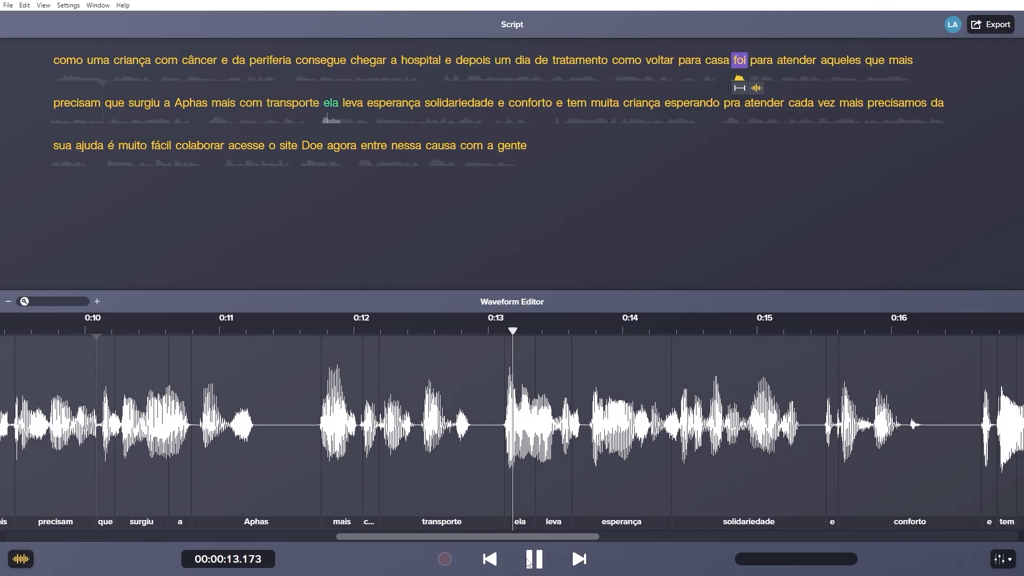
{"action": "left_click", "coordinate": [534, 559]}
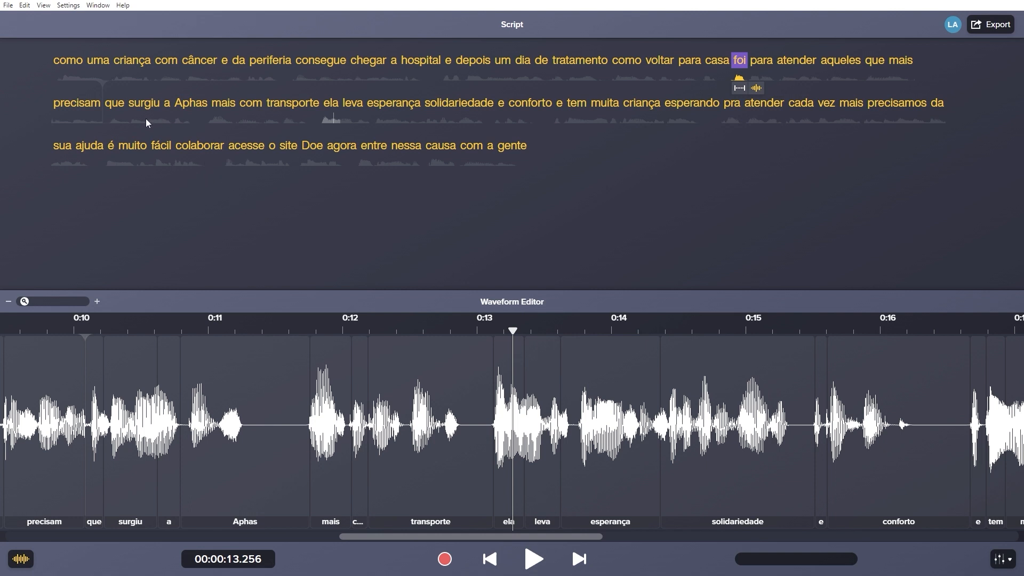
{"action": "left_click", "coordinate": [112, 104]}
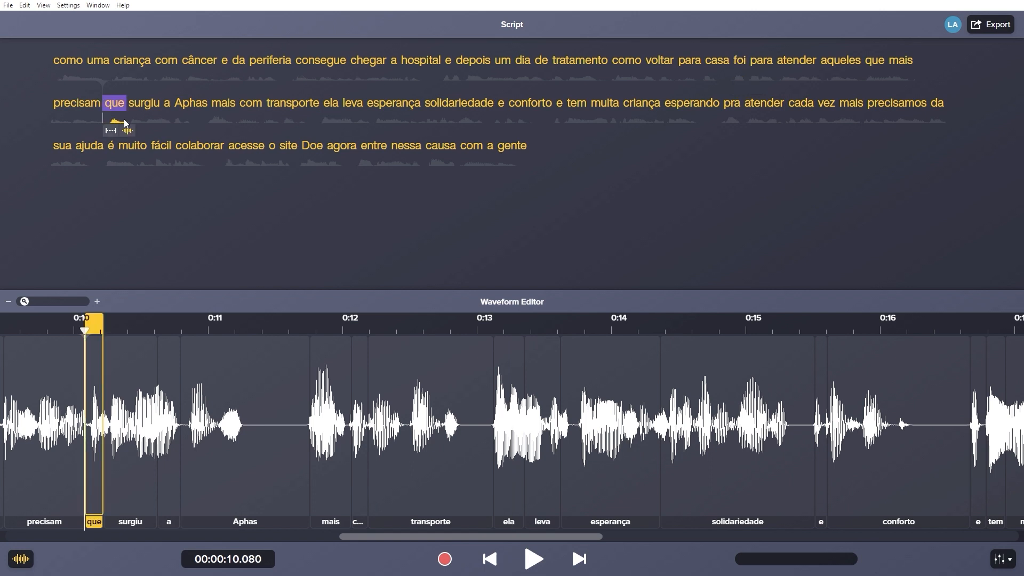